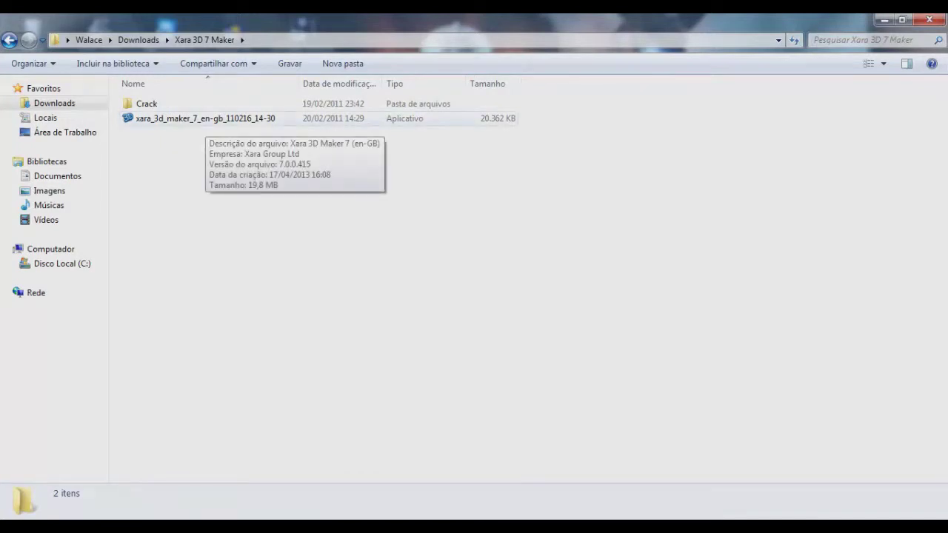
# - Launch the Xara 3D Maker 7 installer from the Downloads folder
pyautogui.doubleClick(205, 119)
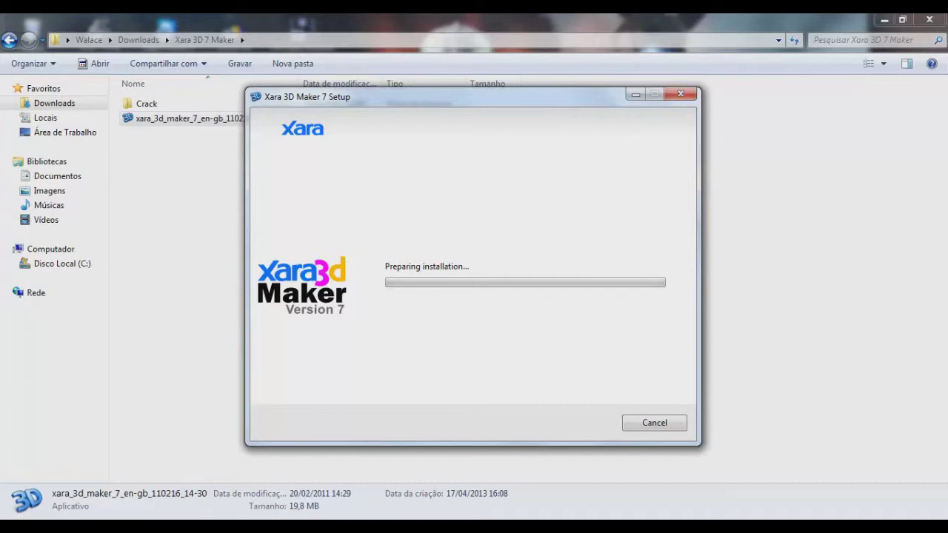
# - Run setup: accept the licence, keep the Standard installation, and finish
pyautogui.press('Return')
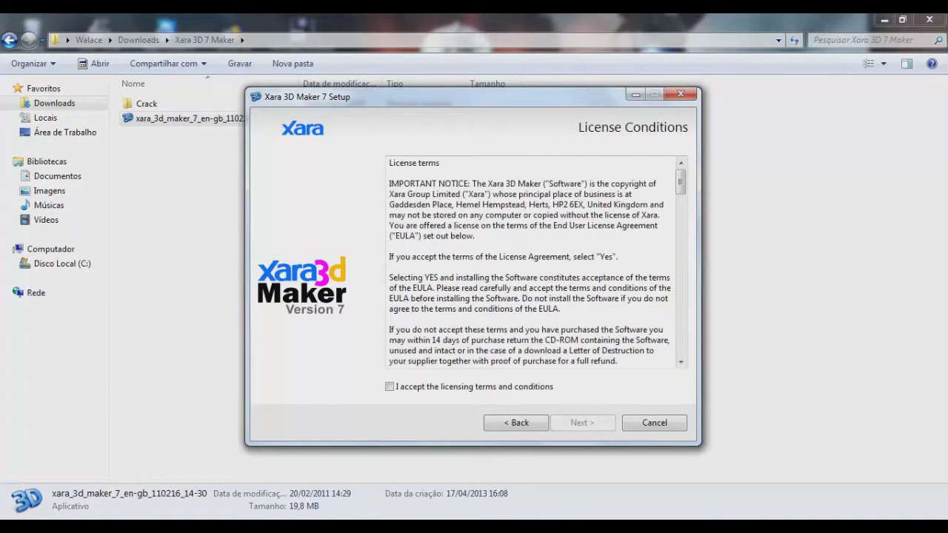
pyautogui.press('Return')
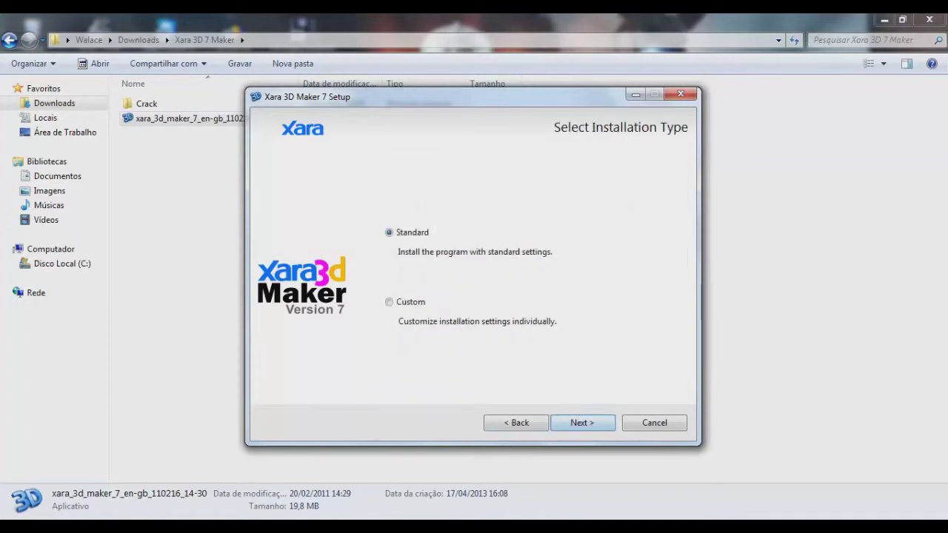
pyautogui.press('Return')
pyautogui.press('Return')
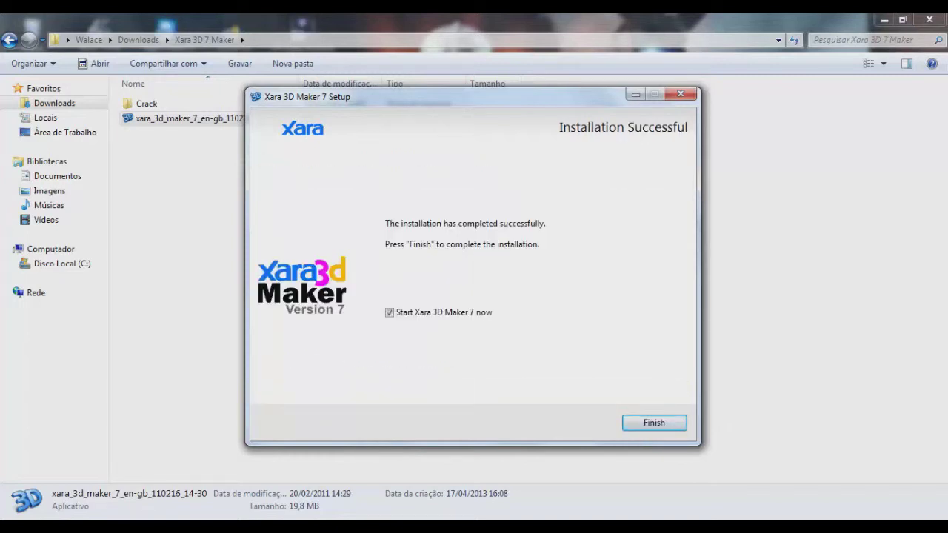
pyautogui.press('Return')
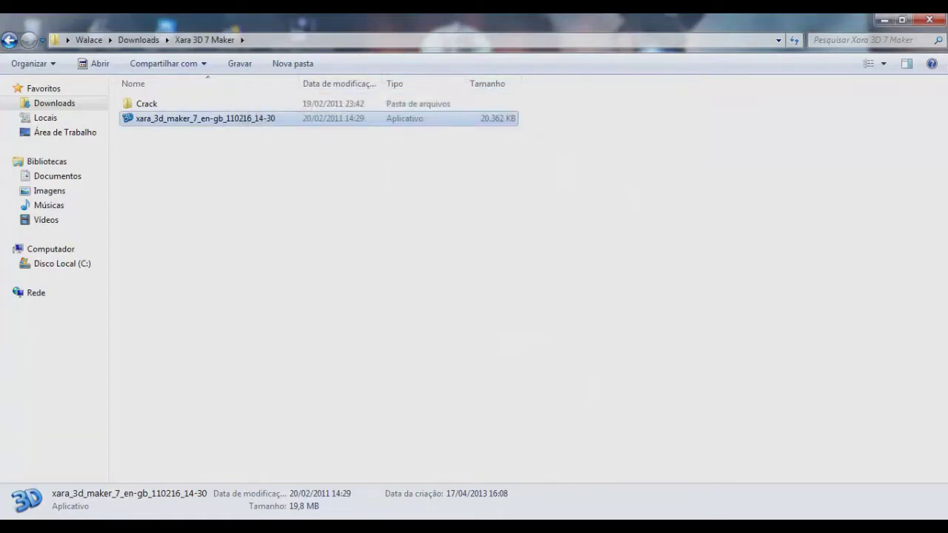
pyautogui.press('Up')
# - Open the Crack folder, continue the Xara trial, and close the splash window
pyautogui.press('Return')
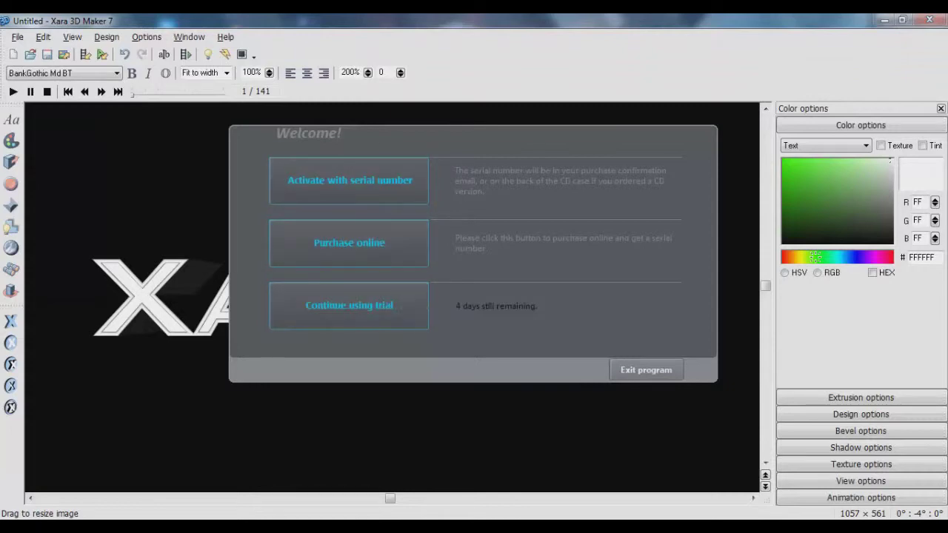
pyautogui.press('Escape')
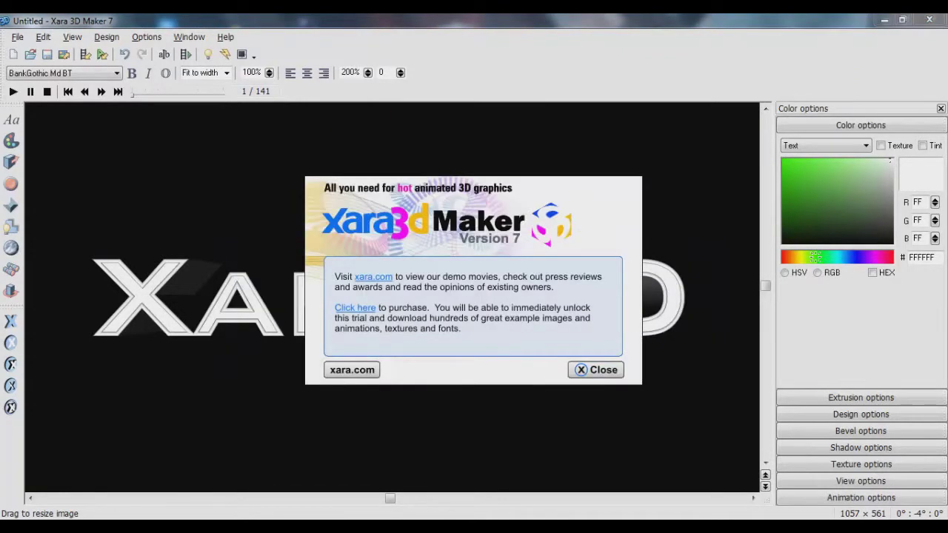
pyautogui.press('Escape')
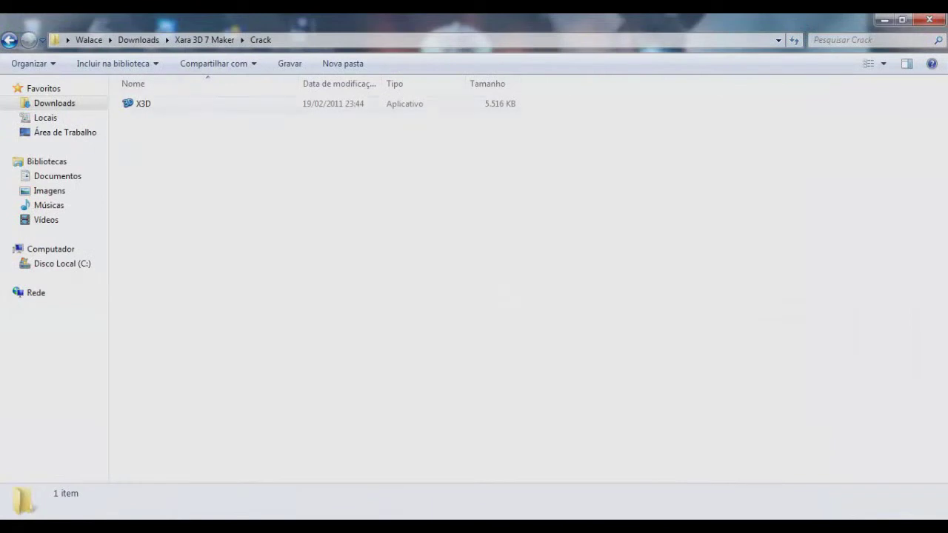
# - Select the Crack X3D file and open the Xara shortcut's install file location
pyautogui.click(143, 104)
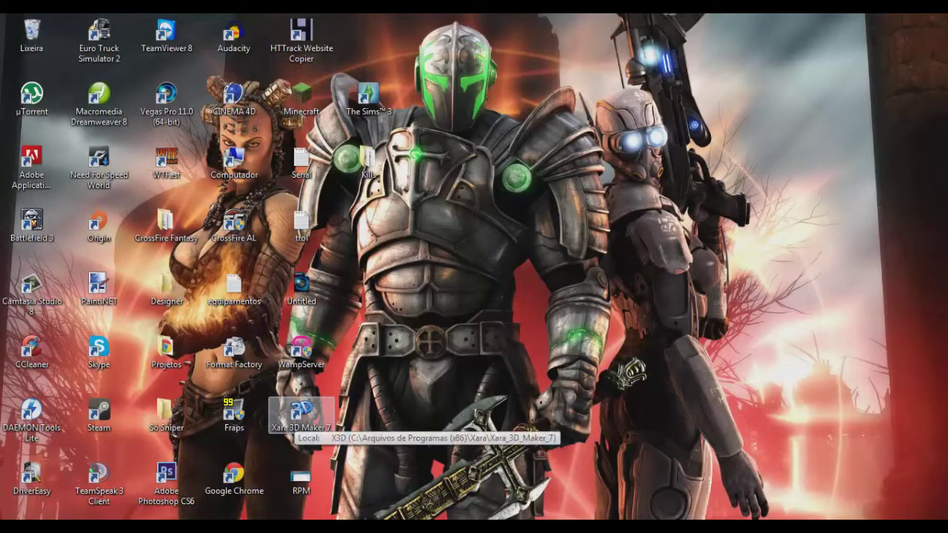
pyautogui.rightClick(301, 410)
pyautogui.click(350, 399)
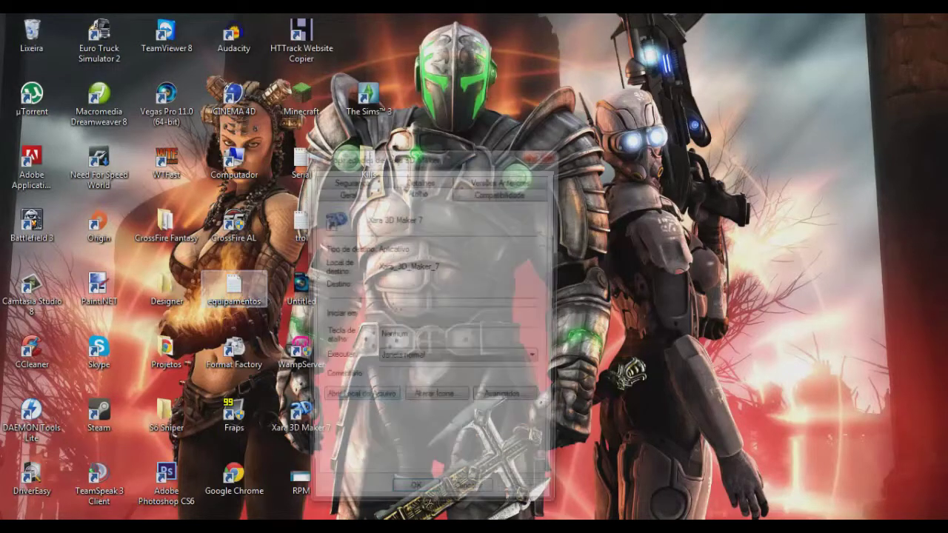
pyautogui.click(357, 400)
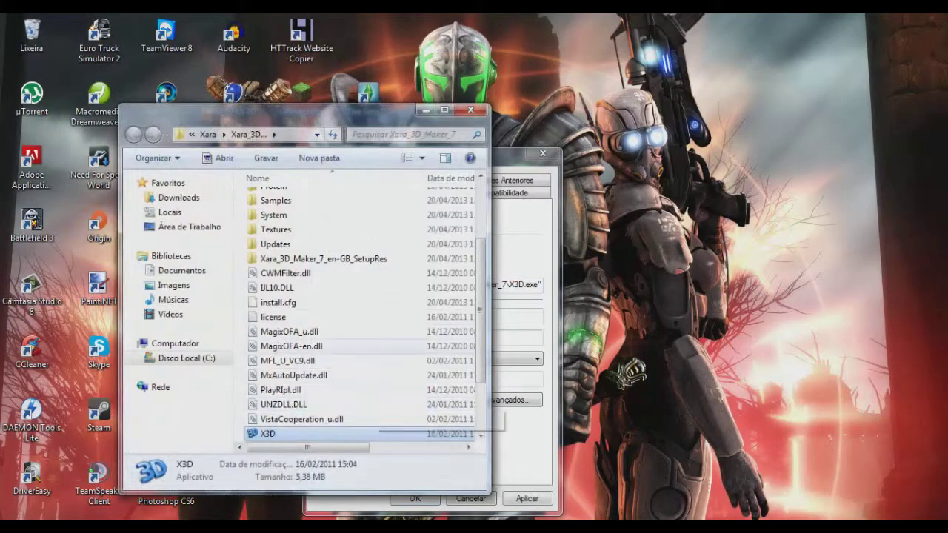
# - Paste X3D over the installed file with Copy and Replace and admin permission, then relaunch Xara
pyautogui.hotkey('ctrl', 'v')
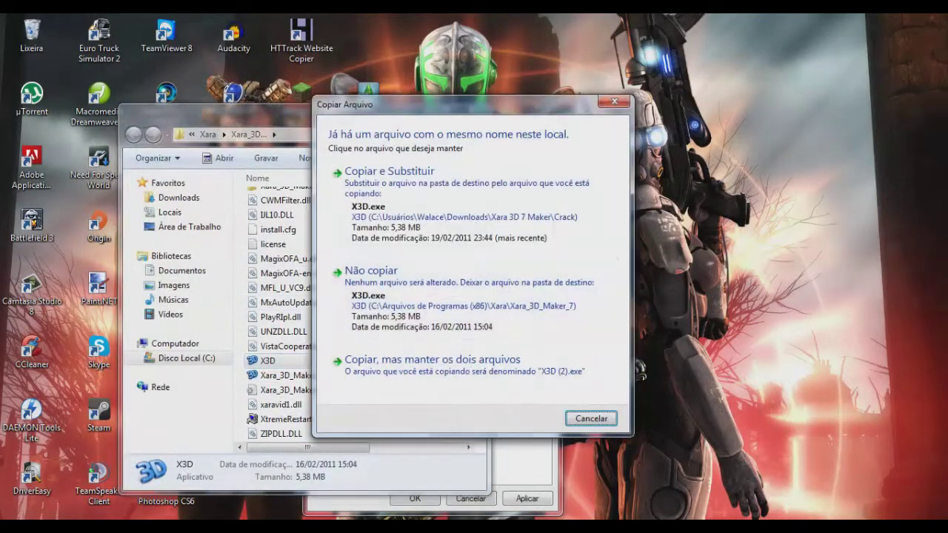
pyautogui.click(363, 168)
pyautogui.click(457, 329)
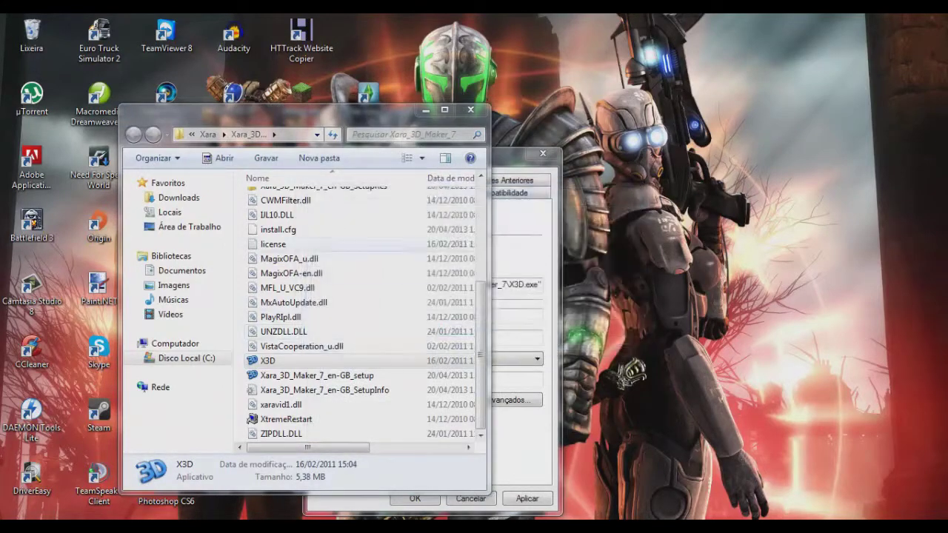
pyautogui.click(470, 110)
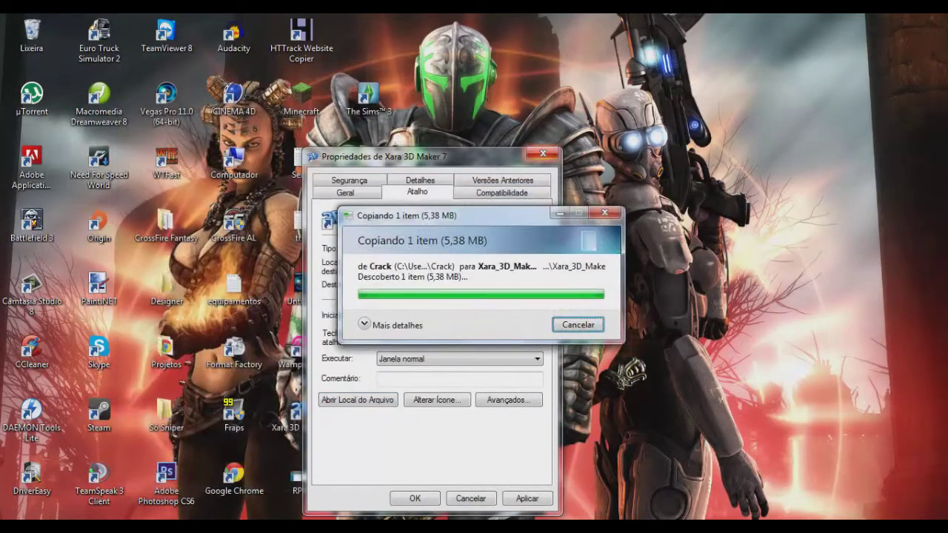
pyautogui.press('Return')
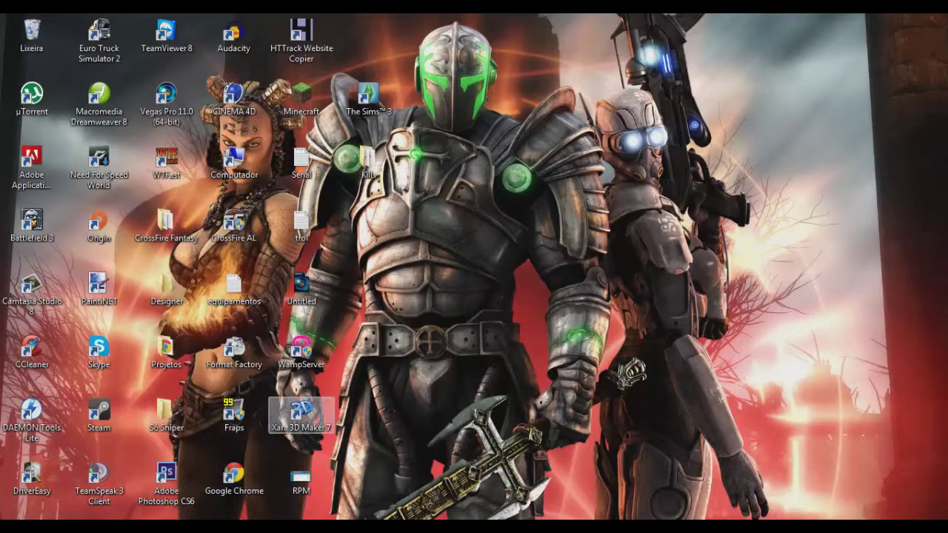
pyautogui.press('Return')
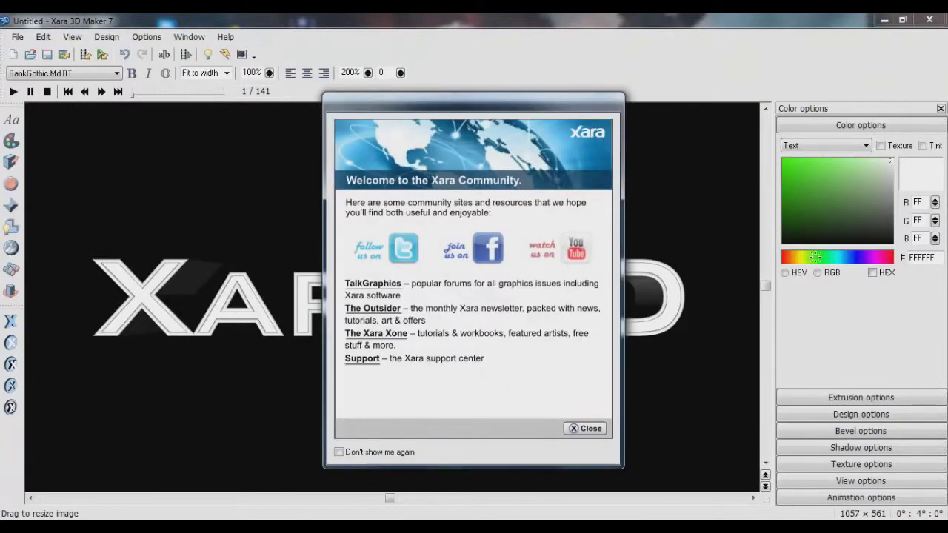
# - Close the Community and Tip of the Day dialogs and replace Xara3D with the text 'WALACE'
pyautogui.click(585, 428)
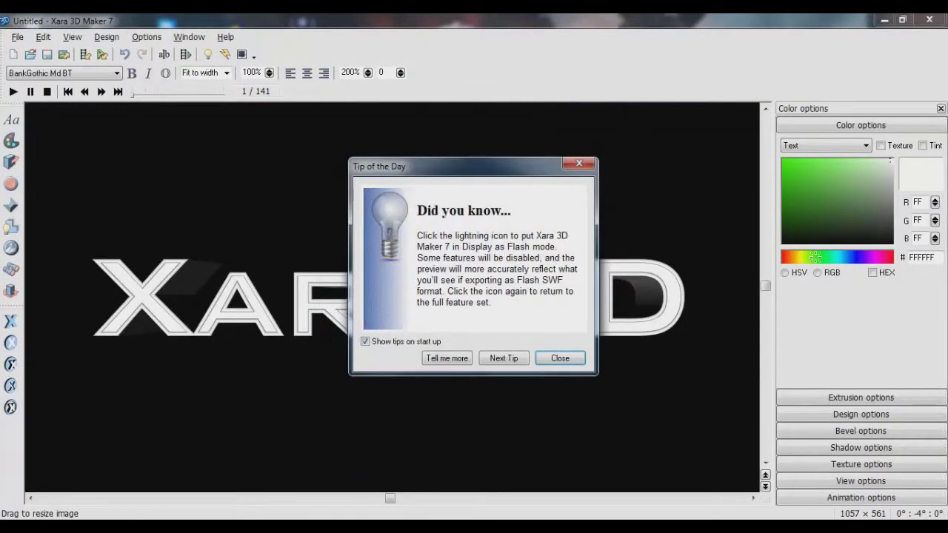
pyautogui.click(560, 358)
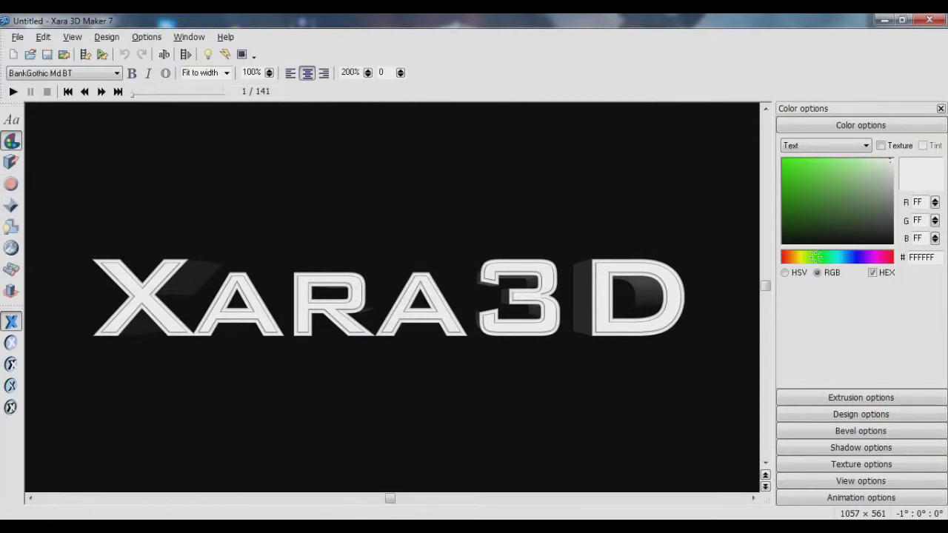
pyautogui.click(11, 120)
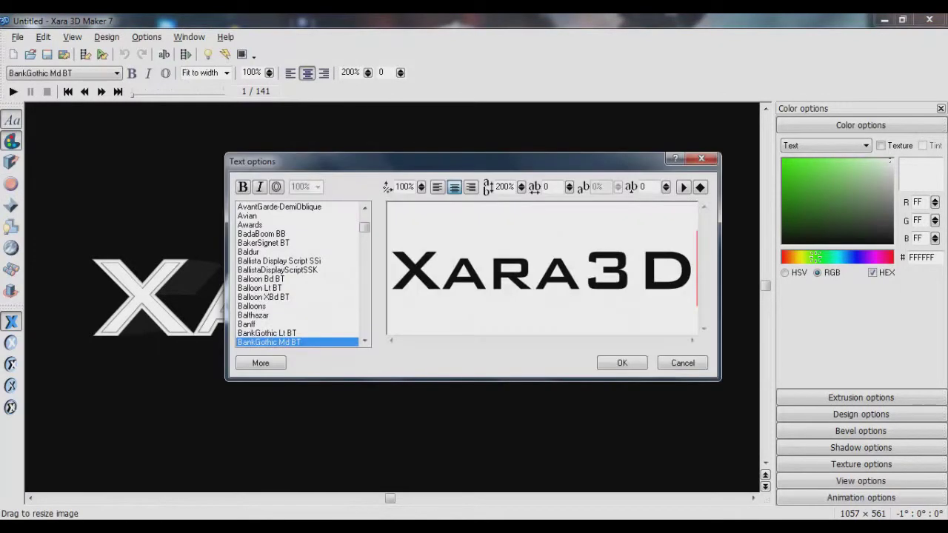
pyautogui.write('WAlace')
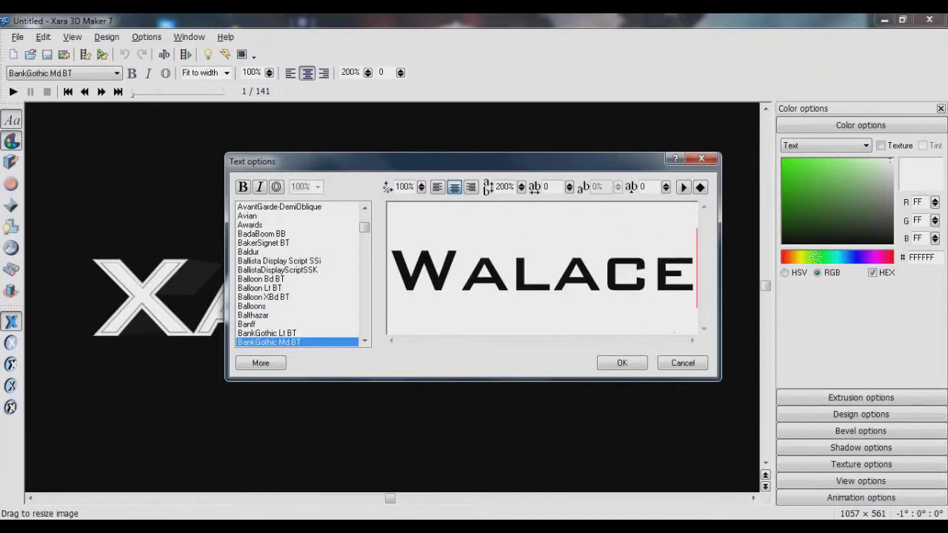
pyautogui.press('Return')
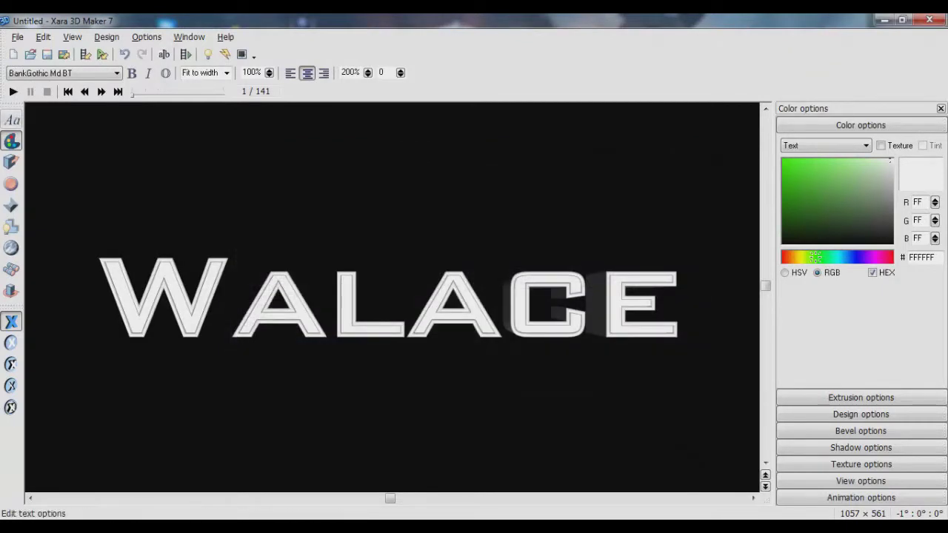
pyautogui.hotkey('ctrl', 't')
pyautogui.press('Escape')
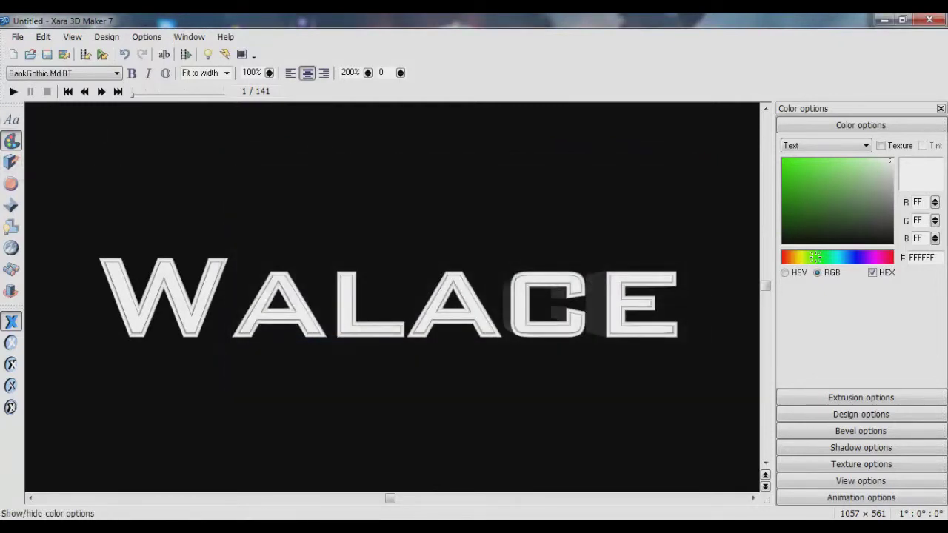
# - Colour the WALACE text green (#27BF00) and enable a text texture
pyautogui.click(12, 142)
pyautogui.moveTo(821, 223)
pyautogui.mouseDown()
pyautogui.moveTo(838, 189)
pyautogui.moveTo(784, 162)
pyautogui.moveTo(785, 180)
pyautogui.mouseUp()
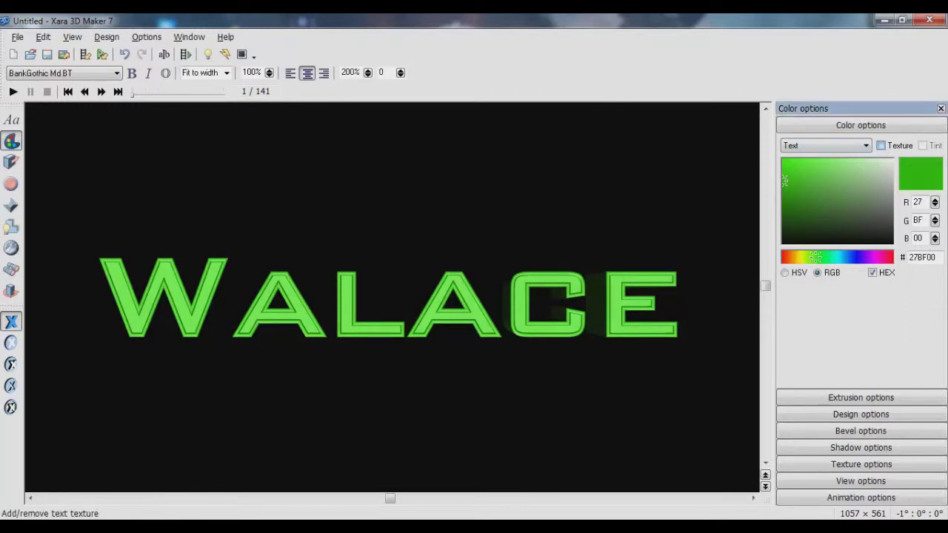
pyautogui.click(880, 145)
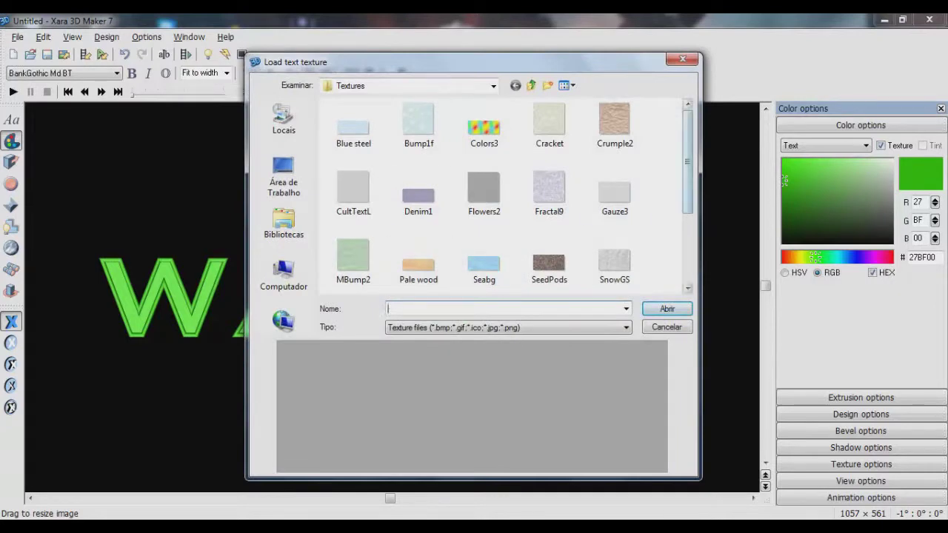
pyautogui.scroll(-2, 514, 195)
pyautogui.scroll(1, 514, 195)
pyautogui.scroll(1, 514, 195)
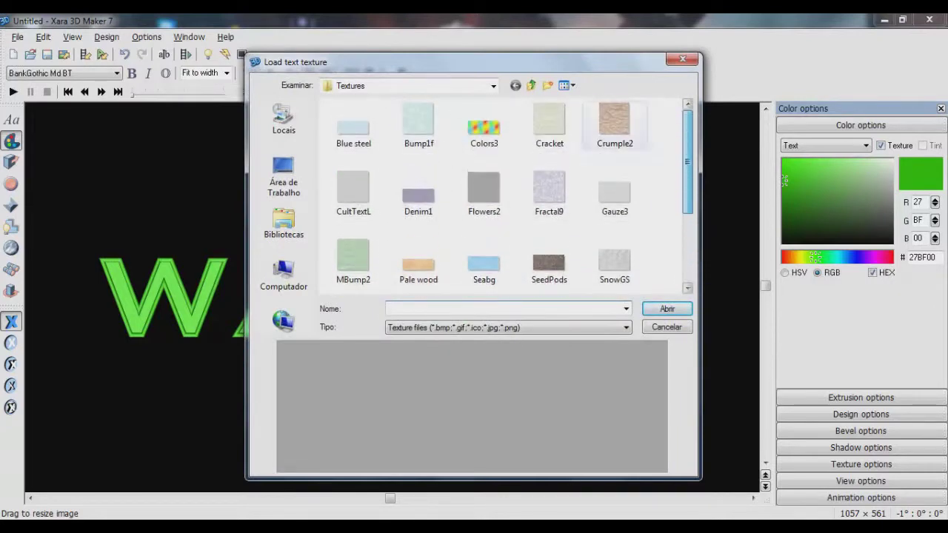
# - Apply a grey metal texture from Desktop > Designer > Texturas, then switch the texture back off
pyautogui.press('BackSpace')
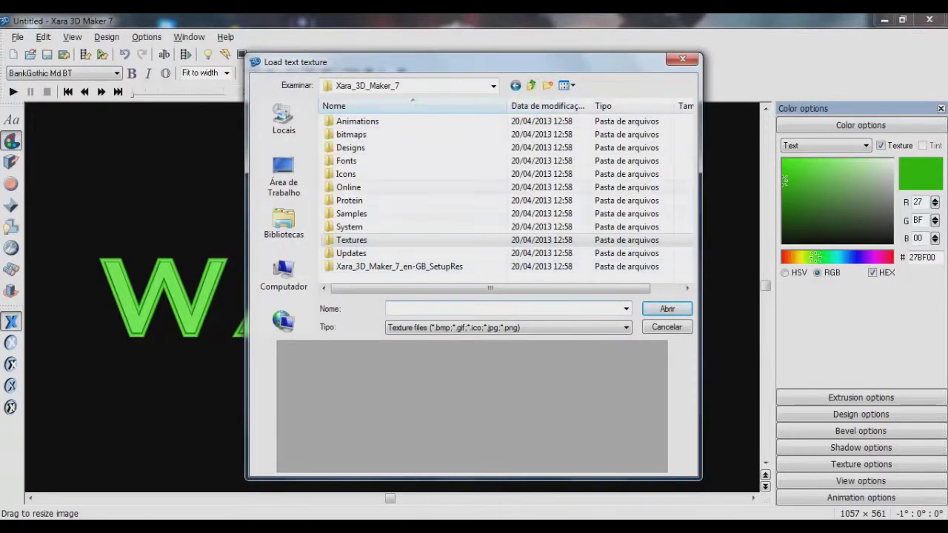
pyautogui.click(283, 178)
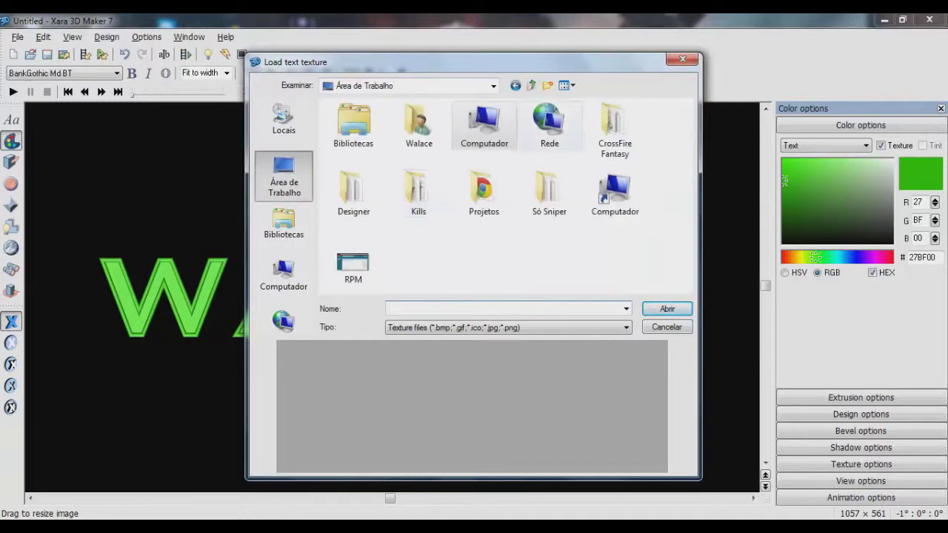
pyautogui.doubleClick(353, 192)
pyautogui.scroll(-3, 414, 207)
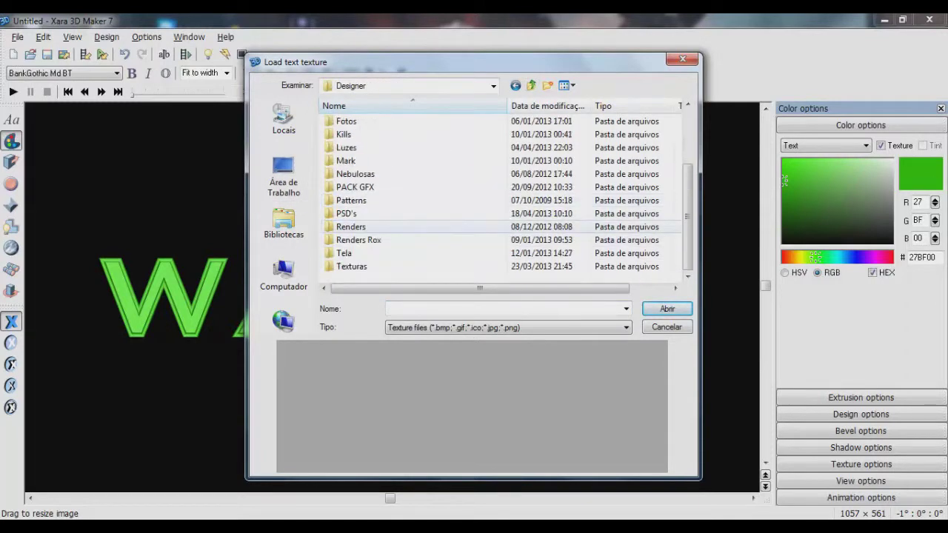
pyautogui.doubleClick(354, 267)
pyautogui.scroll(-2, 502, 196)
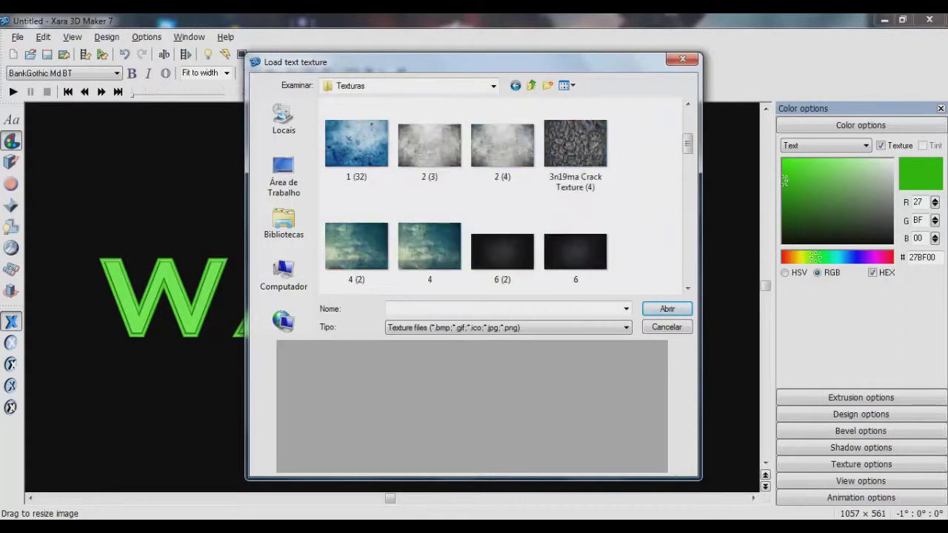
pyautogui.scroll(-2, 466, 197)
pyautogui.scroll(-2, 466, 196)
pyautogui.scroll(-2, 467, 197)
pyautogui.scroll(2, 466, 196)
pyautogui.scroll(2, 467, 196)
pyautogui.doubleClick(434, 245)
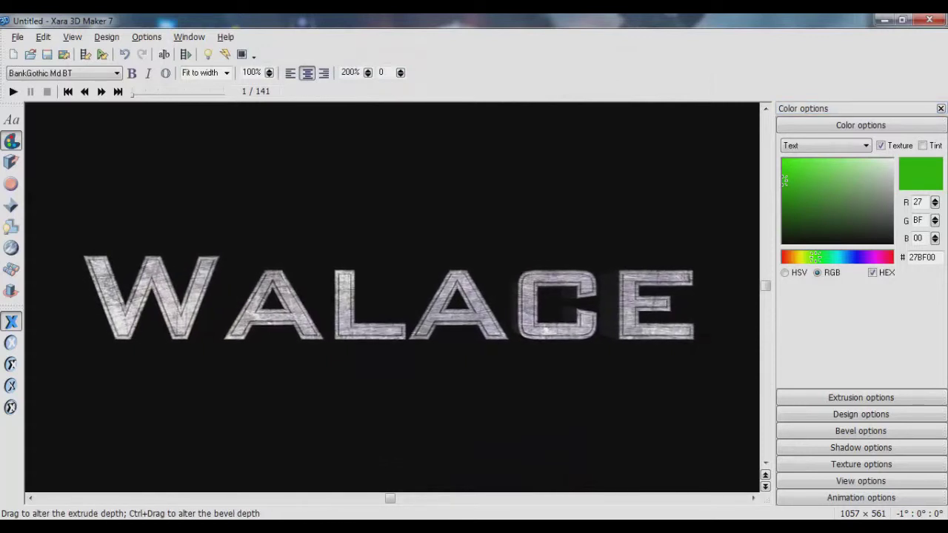
pyautogui.click(880, 145)
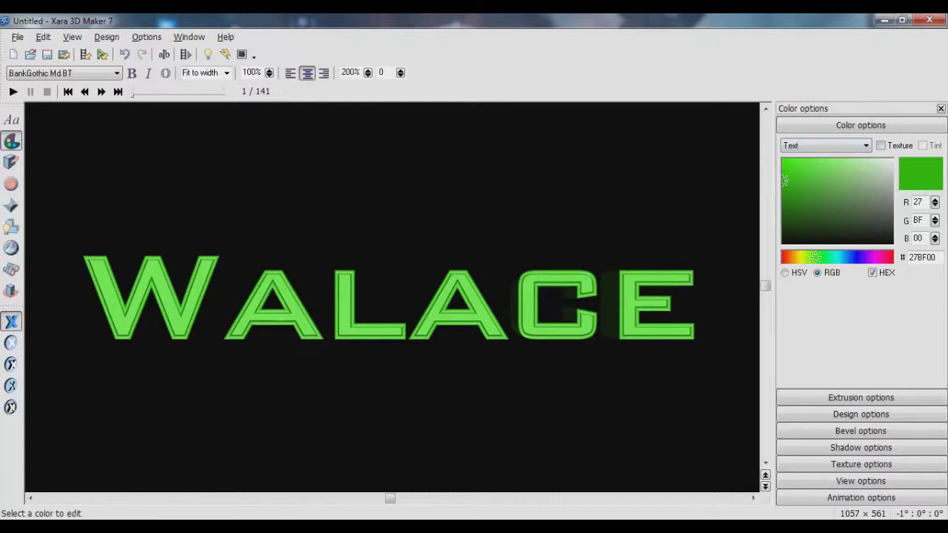
# - Make the WALACE letter faces white
pyautogui.click(826, 145)
pyautogui.click(822, 164)
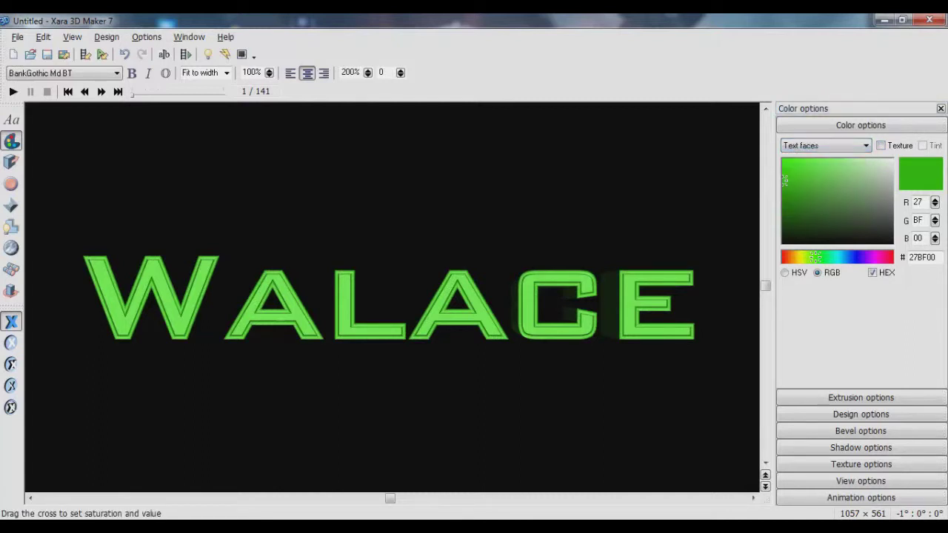
pyautogui.moveTo(785, 180)
pyautogui.mouseDown()
pyautogui.moveTo(890, 185)
pyautogui.moveTo(793, 201)
pyautogui.moveTo(859, 201)
pyautogui.moveTo(800, 205)
pyautogui.mouseUp()
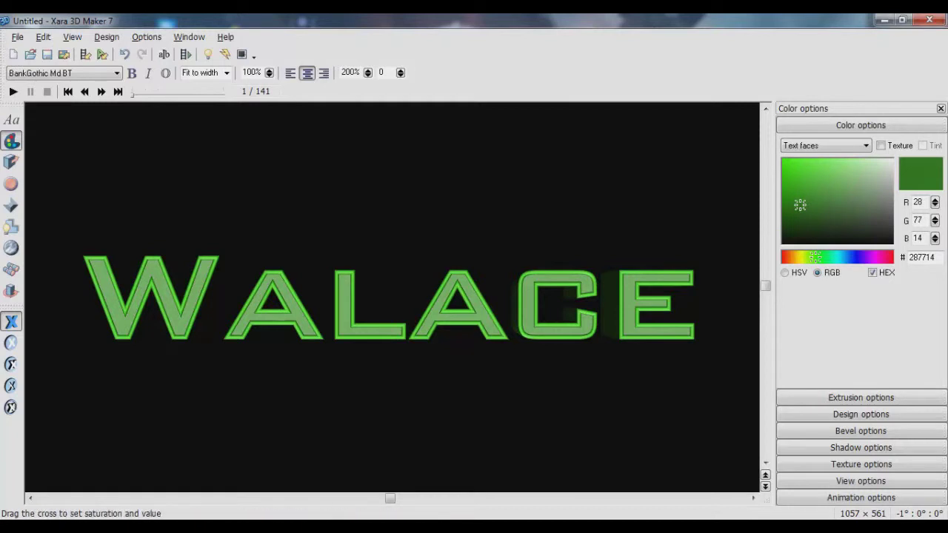
pyautogui.moveTo(803, 202); pyautogui.dragTo(890, 161)
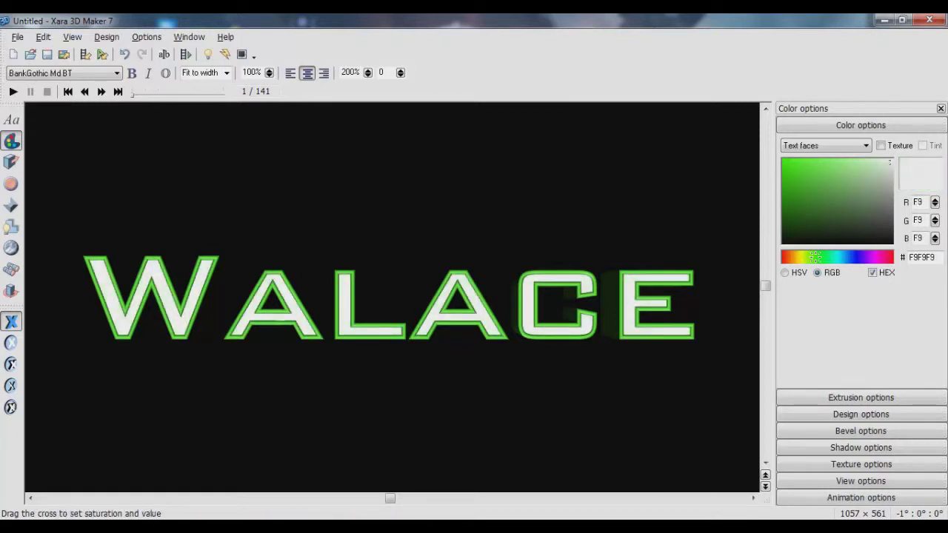
pyautogui.moveTo(890, 161)
pyautogui.mouseDown()
pyautogui.moveTo(848, 240)
pyautogui.moveTo(892, 159)
pyautogui.mouseUp()
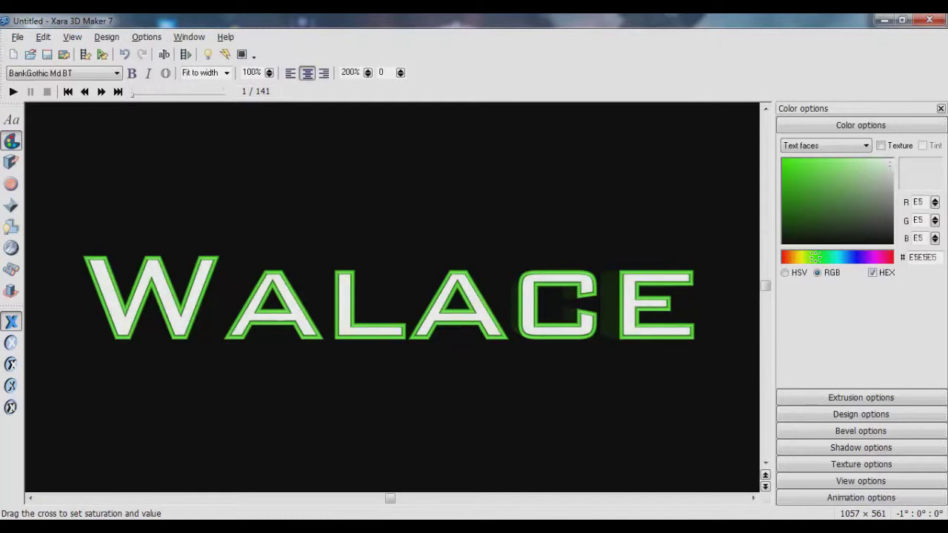
# - Colour the letter sides bright green (#35FF00)
pyautogui.click(865, 145)
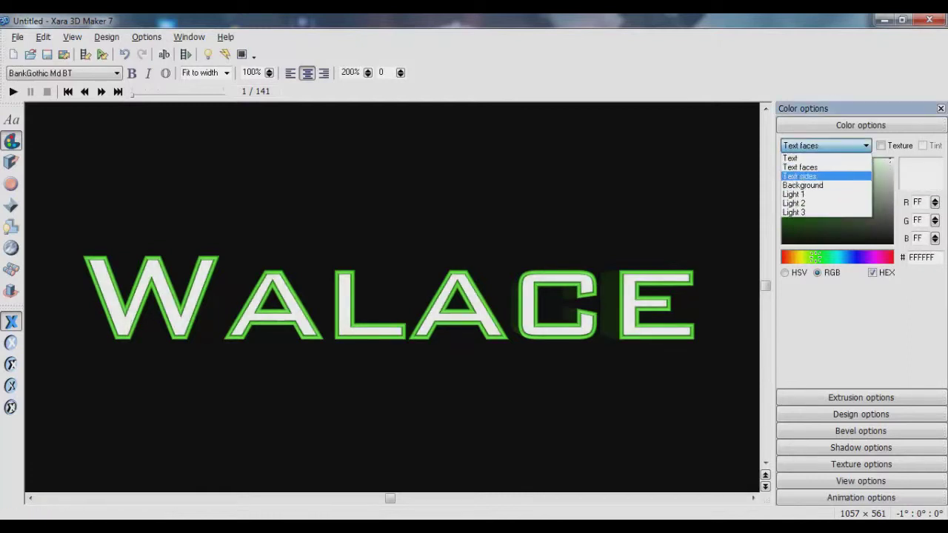
pyautogui.click(800, 176)
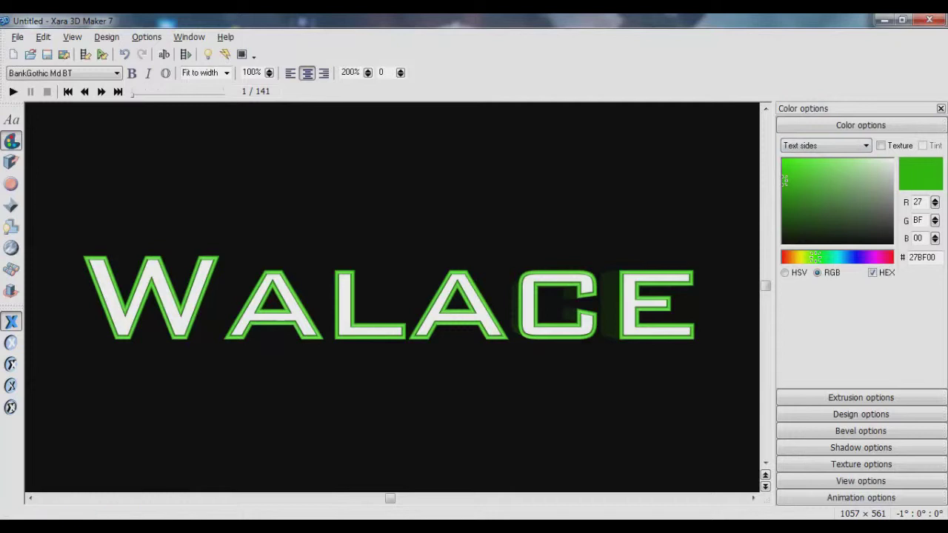
pyautogui.moveTo(785, 180)
pyautogui.mouseDown()
pyautogui.moveTo(802, 232)
pyautogui.moveTo(789, 162)
pyautogui.moveTo(792, 239)
pyautogui.moveTo(784, 160)
pyautogui.mouseUp()
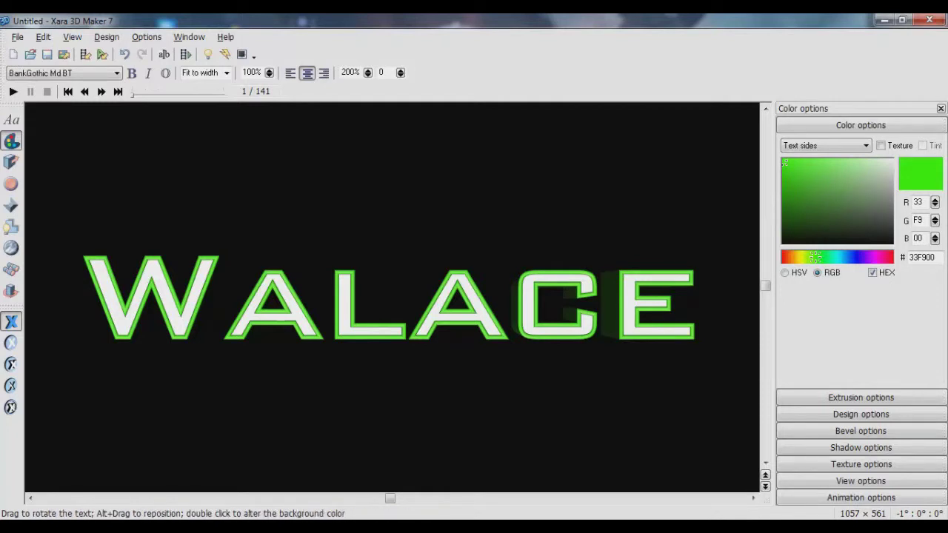
pyautogui.moveTo(785, 161)
pyautogui.mouseDown()
pyautogui.moveTo(846, 182)
pyautogui.moveTo(784, 161)
pyautogui.mouseUp()
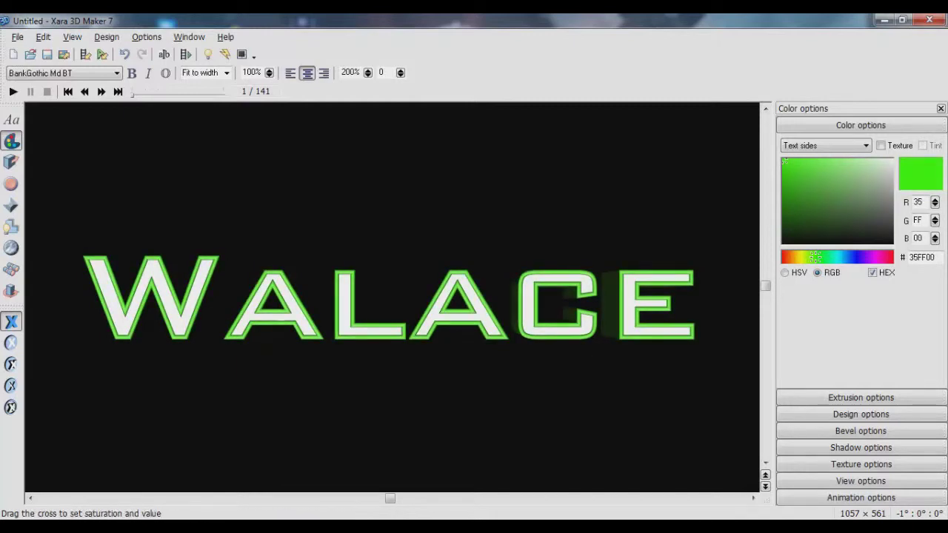
pyautogui.click(823, 145)
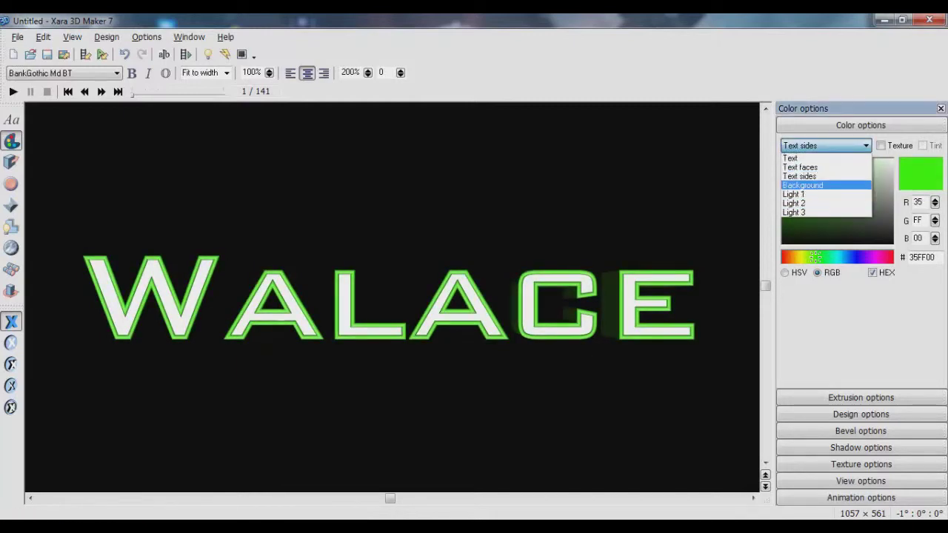
# - Set Light 1 to white and Light 2 to a muted dark green (#286037)
pyautogui.click(796, 194)
pyautogui.moveTo(889, 166); pyautogui.dragTo(890, 159)
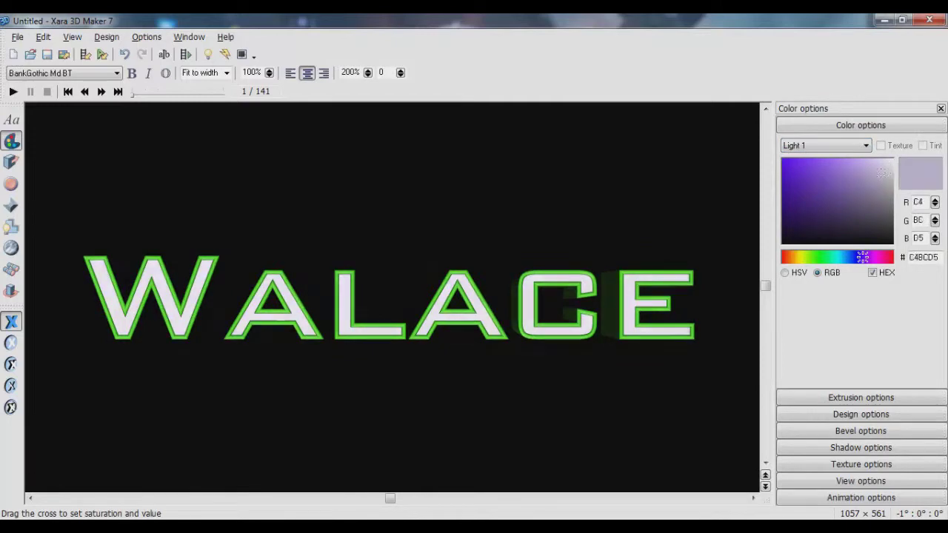
pyautogui.click(823, 145)
pyautogui.click(796, 203)
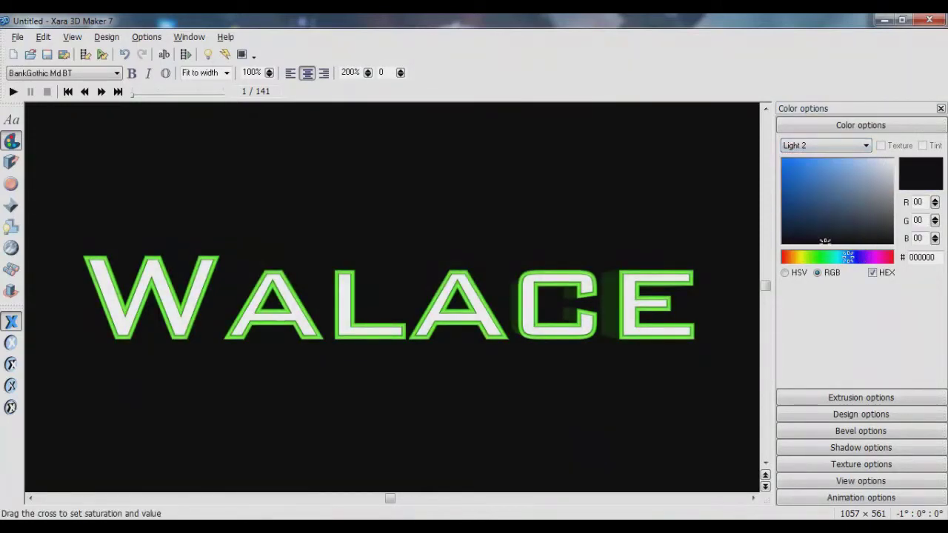
pyautogui.moveTo(824, 241)
pyautogui.mouseDown()
pyautogui.moveTo(791, 241)
pyautogui.moveTo(785, 161)
pyautogui.mouseUp()
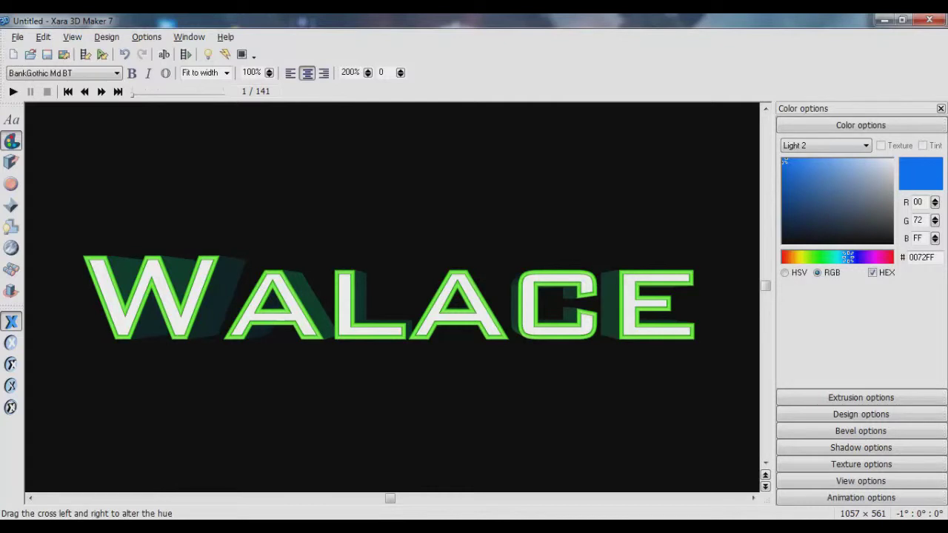
pyautogui.moveTo(846, 256); pyautogui.dragTo(823, 256)
pyautogui.moveTo(785, 163)
pyautogui.mouseDown()
pyautogui.moveTo(841, 182)
pyautogui.moveTo(827, 213)
pyautogui.mouseUp()
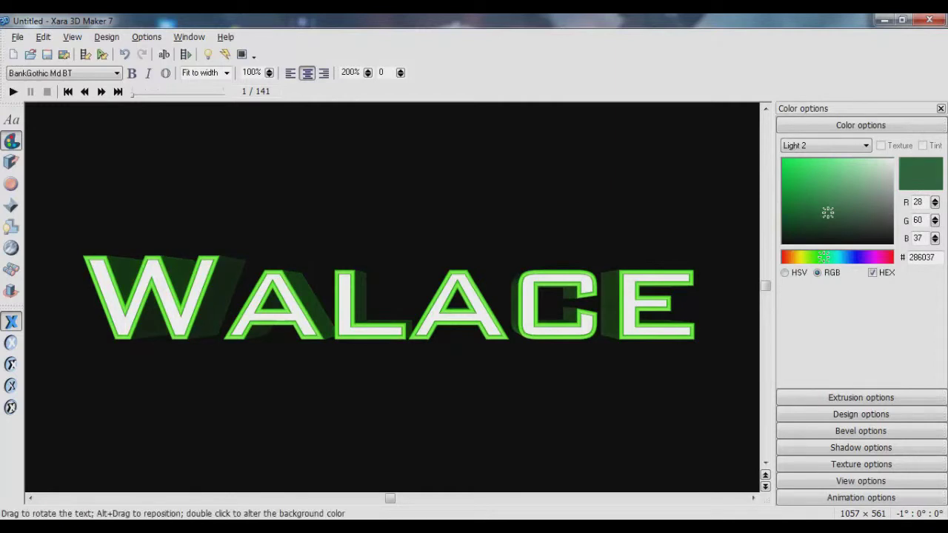
# - Check Light 3 and leave it black (#000000)
pyautogui.click(866, 145)
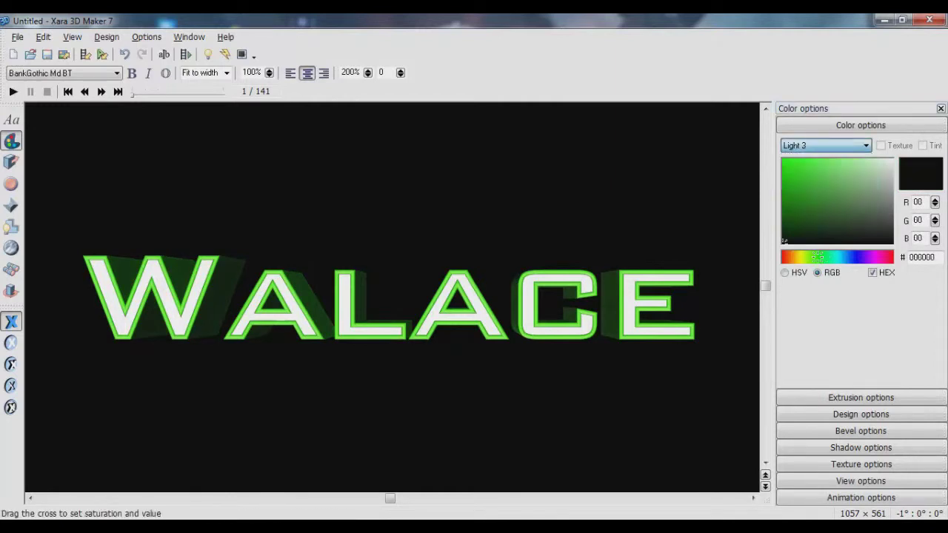
pyautogui.click(794, 212)
pyautogui.moveTo(783, 241); pyautogui.dragTo(785, 240)
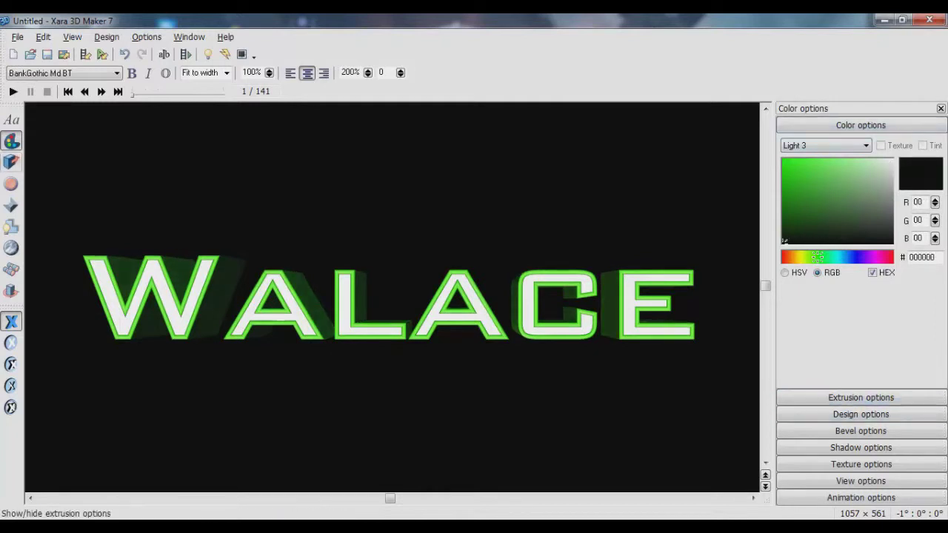
# - Experiment with deepening the WALACE extrusion and thickening the letter outline
pyautogui.click(11, 161)
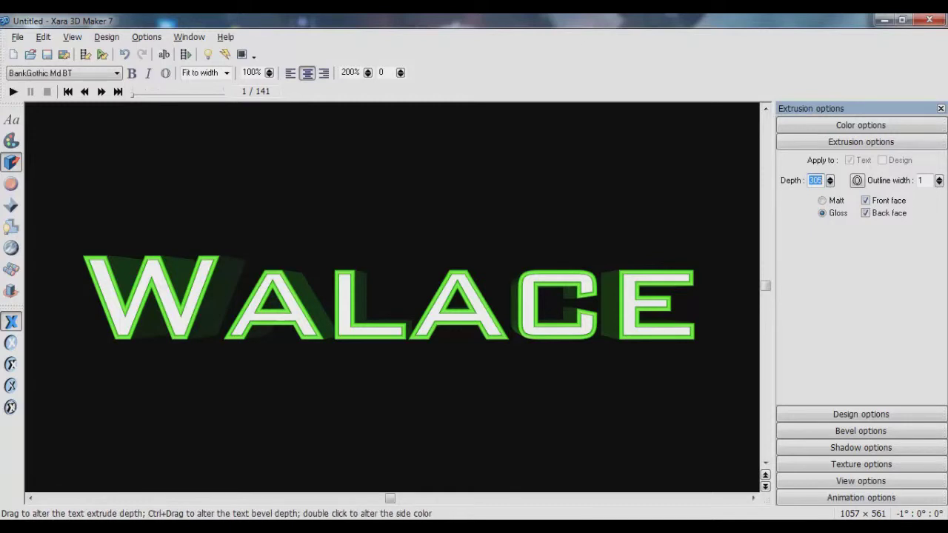
pyautogui.rightClick(221, 303)
pyautogui.press('Escape')
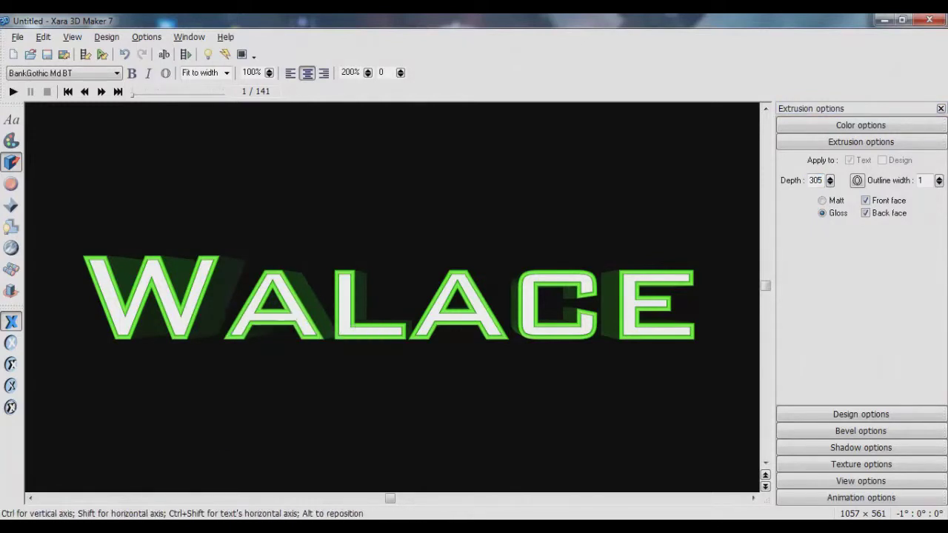
pyautogui.moveTo(186, 296)
pyautogui.mouseDown()
pyautogui.moveTo(185, 280)
pyautogui.moveTo(185, 307)
pyautogui.mouseUp()
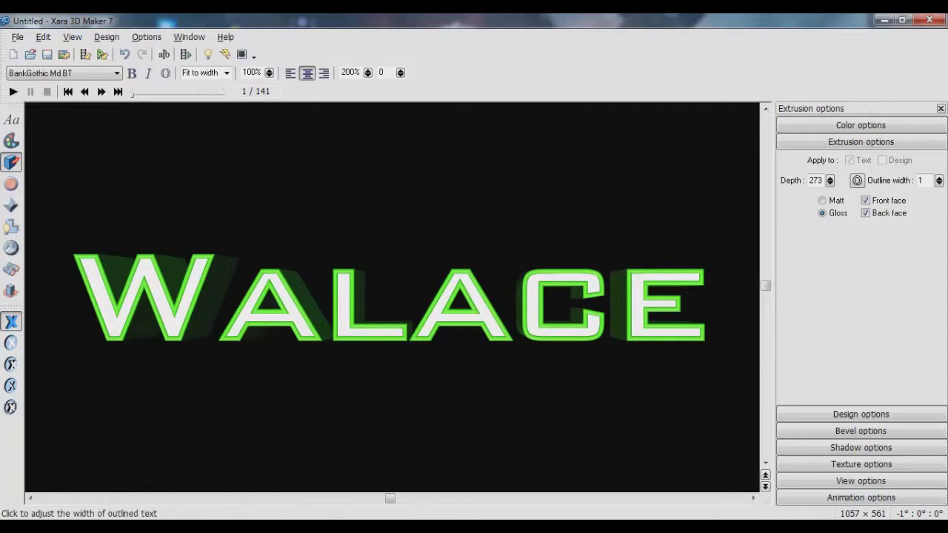
pyautogui.moveTo(938, 180)
pyautogui.mouseDown()
pyautogui.moveTo(940, 167)
pyautogui.moveTo(939, 180)
pyautogui.mouseUp()
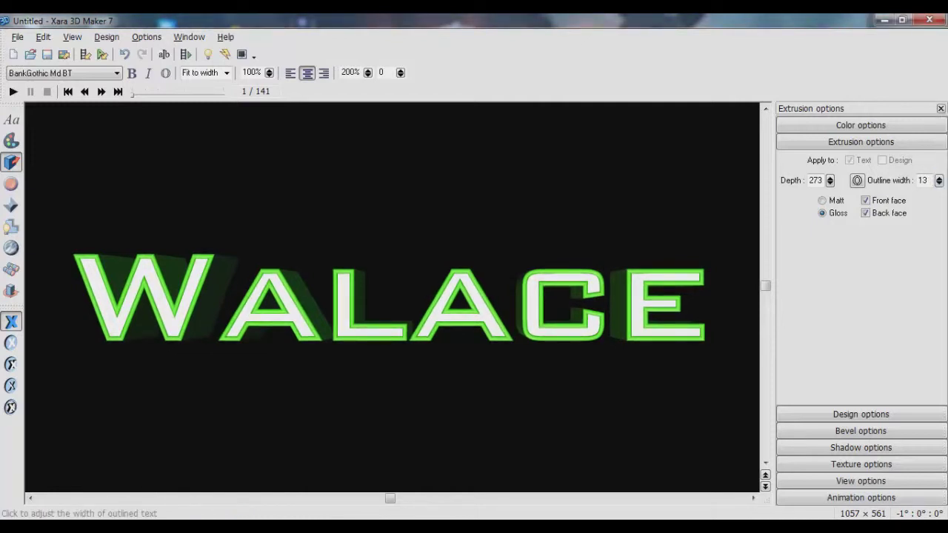
# - Set the extrusion depth to 300
pyautogui.click(829, 180)
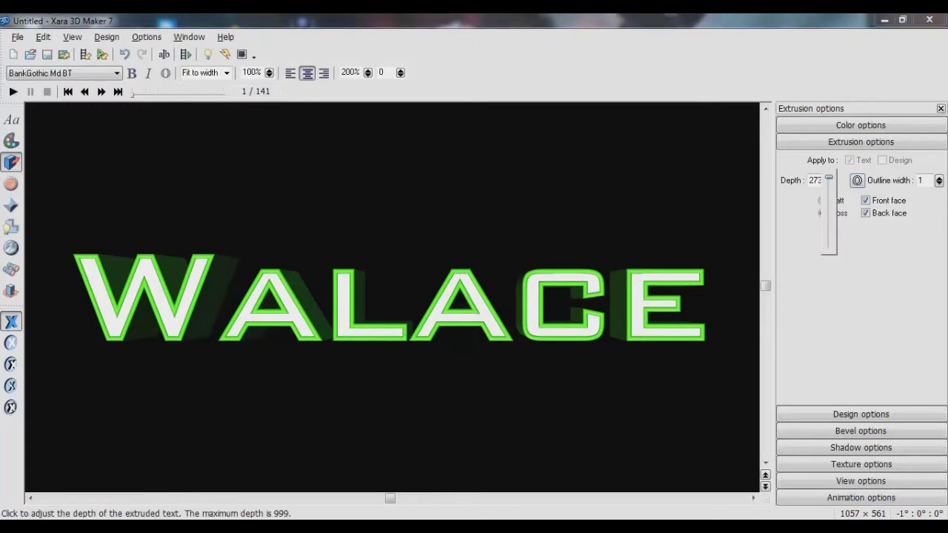
pyautogui.moveTo(828, 178); pyautogui.dragTo(828, 246)
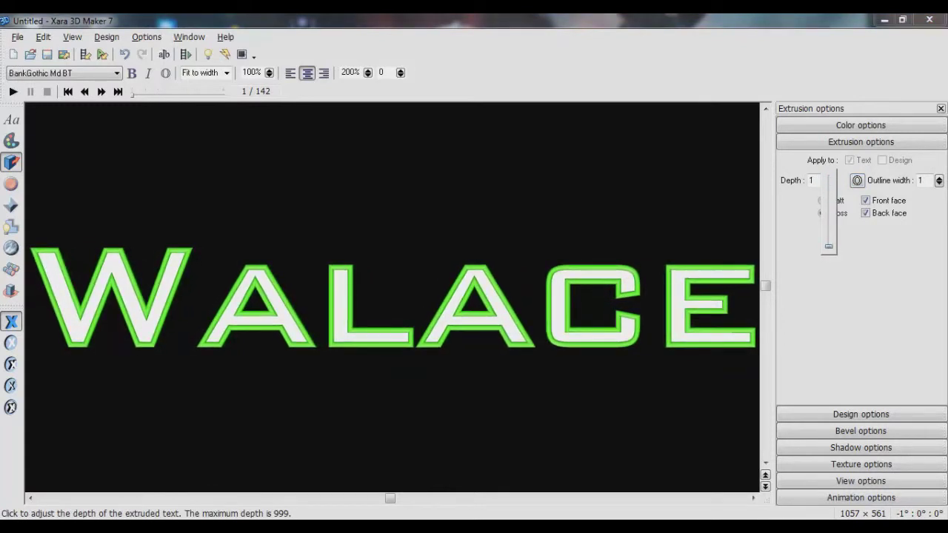
pyautogui.moveTo(828, 246); pyautogui.dragTo(828, 222)
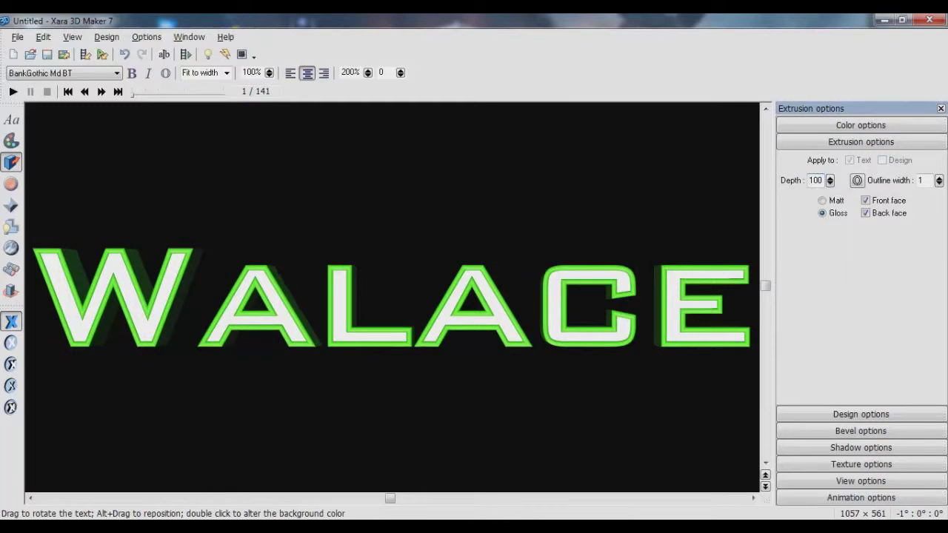
pyautogui.click(829, 183)
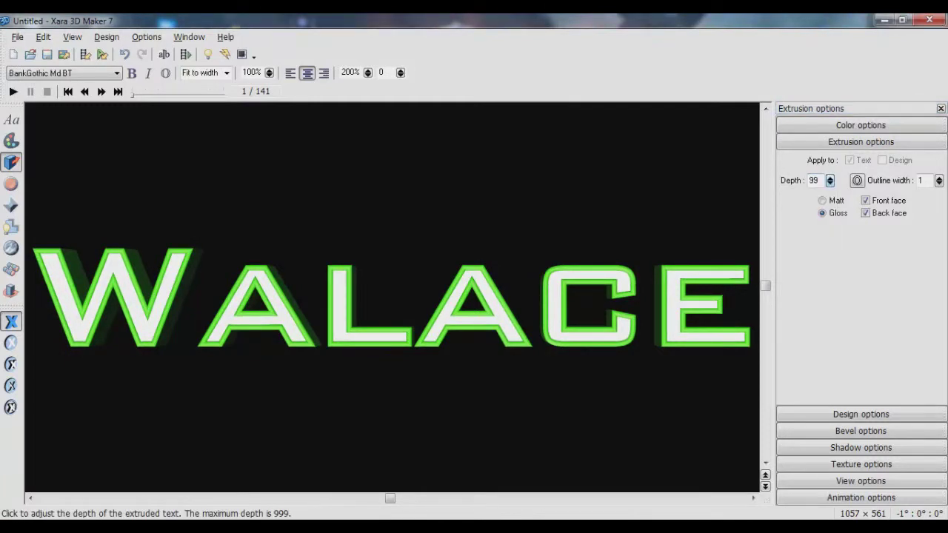
pyautogui.click(829, 177)
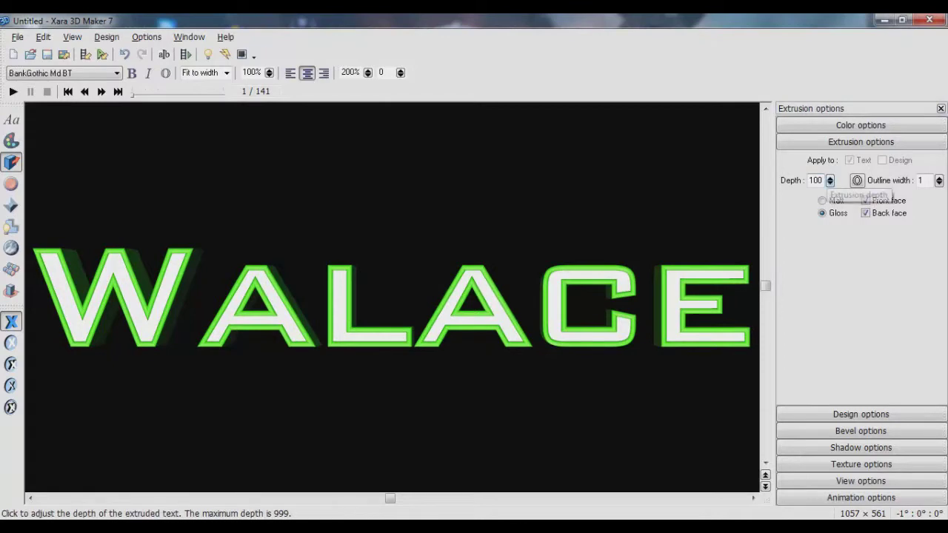
pyautogui.doubleClick(815, 180)
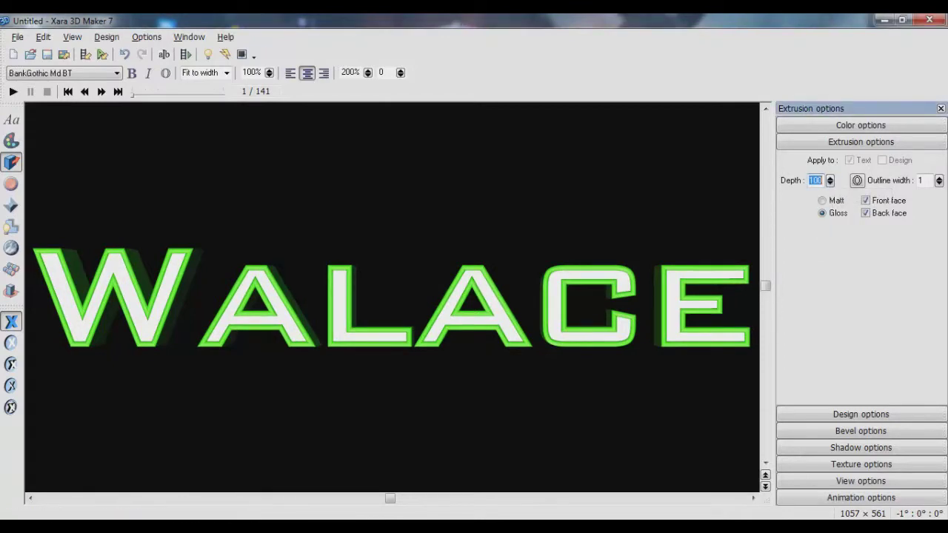
pyautogui.write('300')
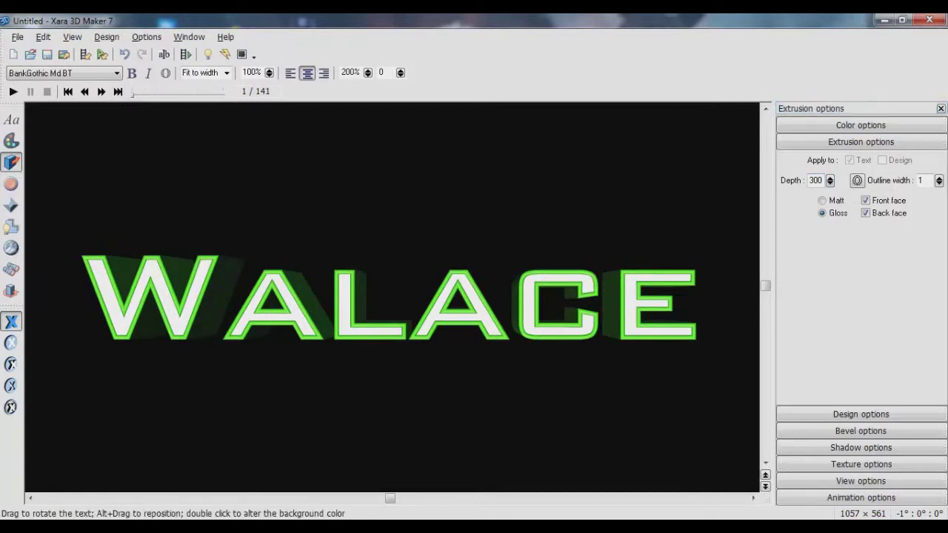
pyautogui.click(11, 183)
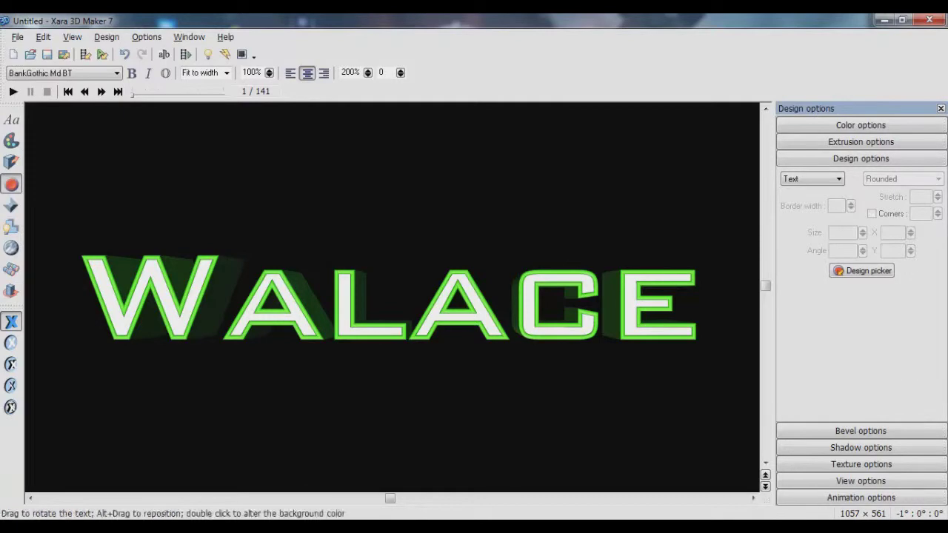
# - Try the oval Button and Board + holes designs, then revert to plain Text
pyautogui.click(811, 179)
pyautogui.click(811, 178)
pyautogui.click(811, 178)
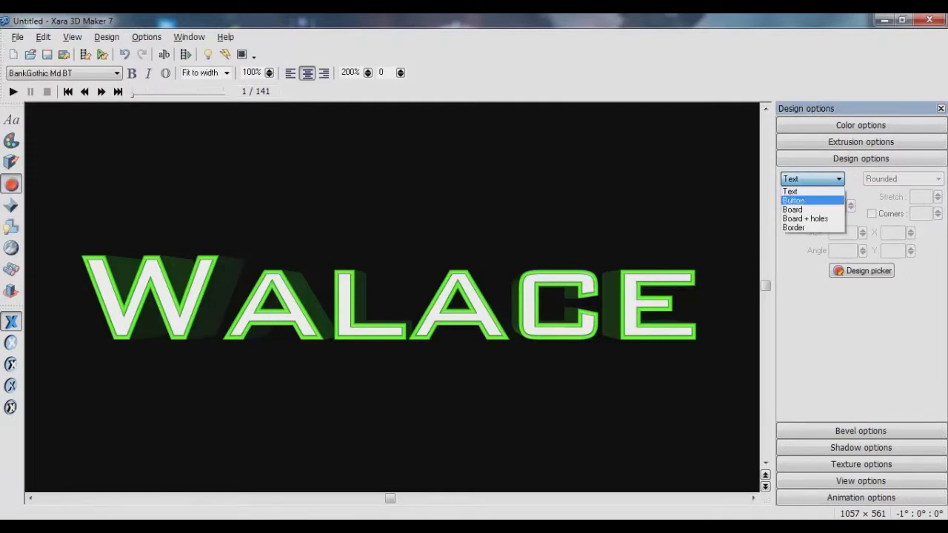
pyautogui.click(800, 198)
pyautogui.click(812, 179)
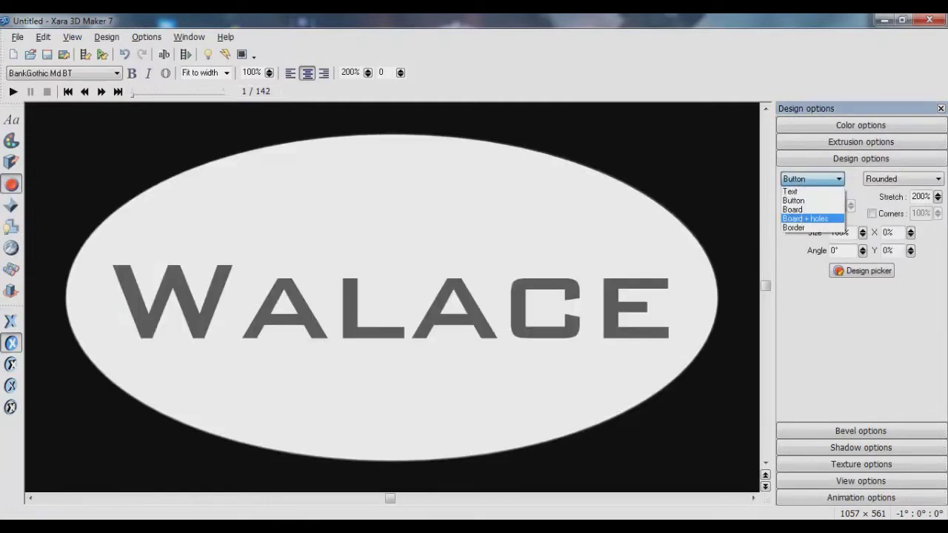
pyautogui.click(805, 218)
pyautogui.click(811, 178)
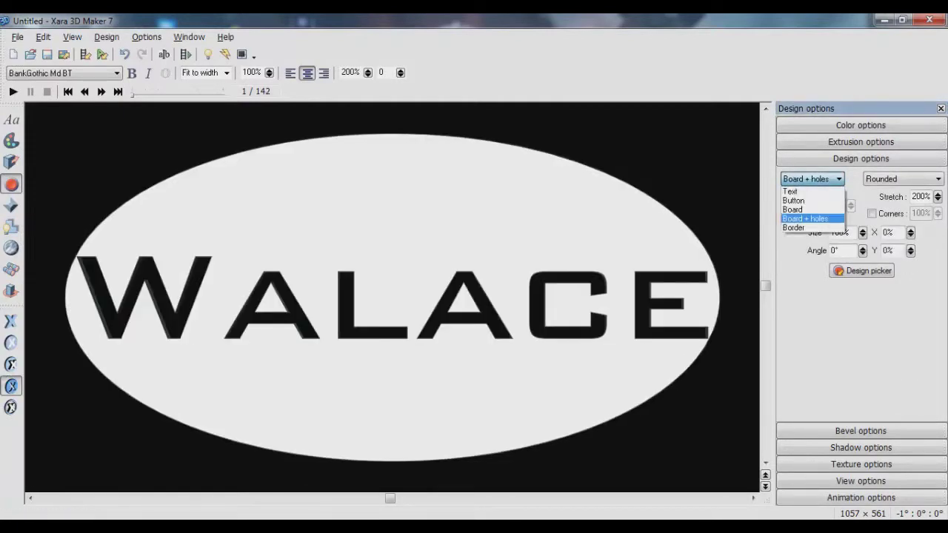
pyautogui.click(790, 191)
# - Browse the Shadow, View and Texture panels, toggle the shadow, and show Animation options
pyautogui.click(12, 227)
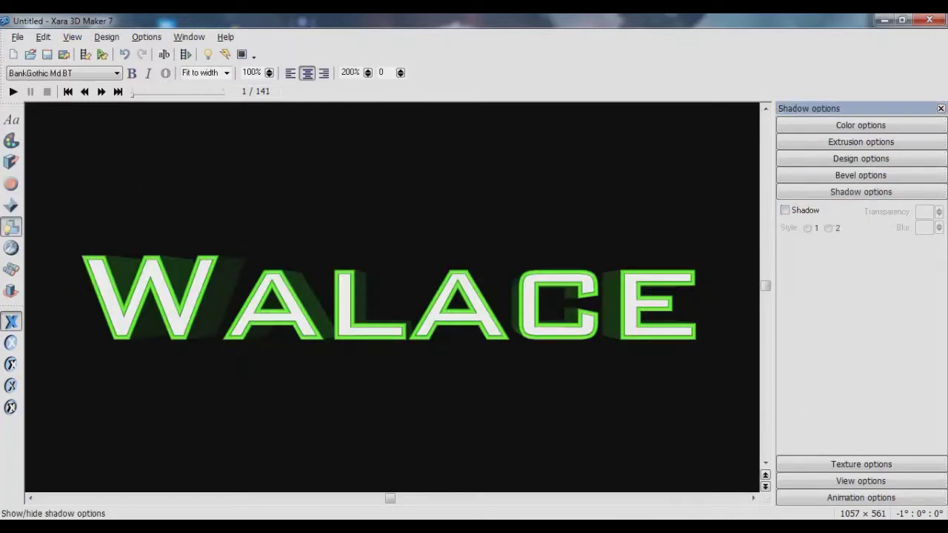
pyautogui.click(11, 269)
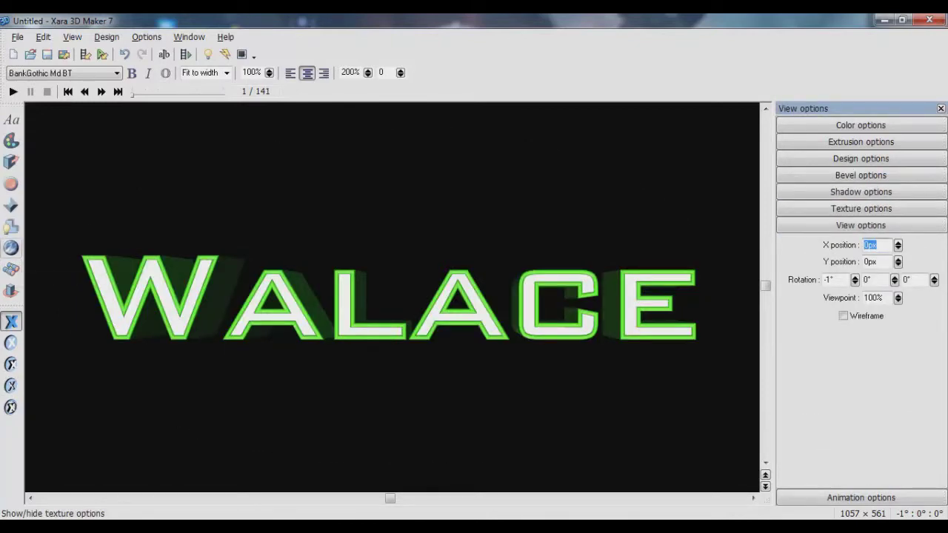
pyautogui.click(11, 248)
pyautogui.click(12, 290)
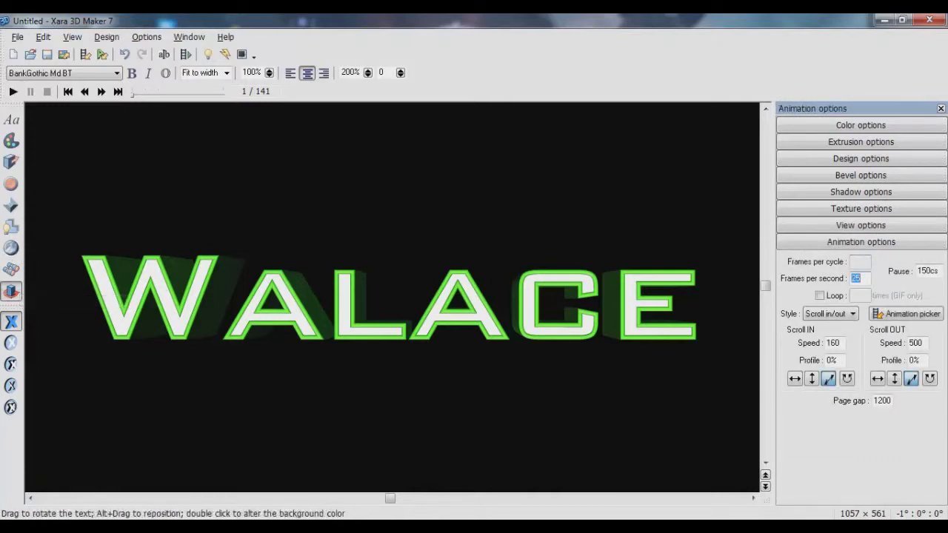
pyautogui.click(11, 248)
pyautogui.click(11, 227)
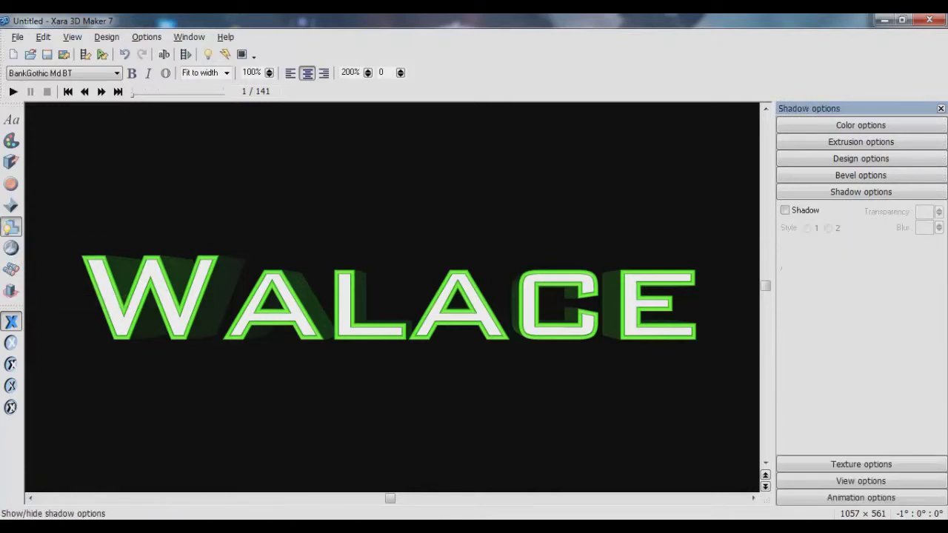
pyautogui.click(784, 211)
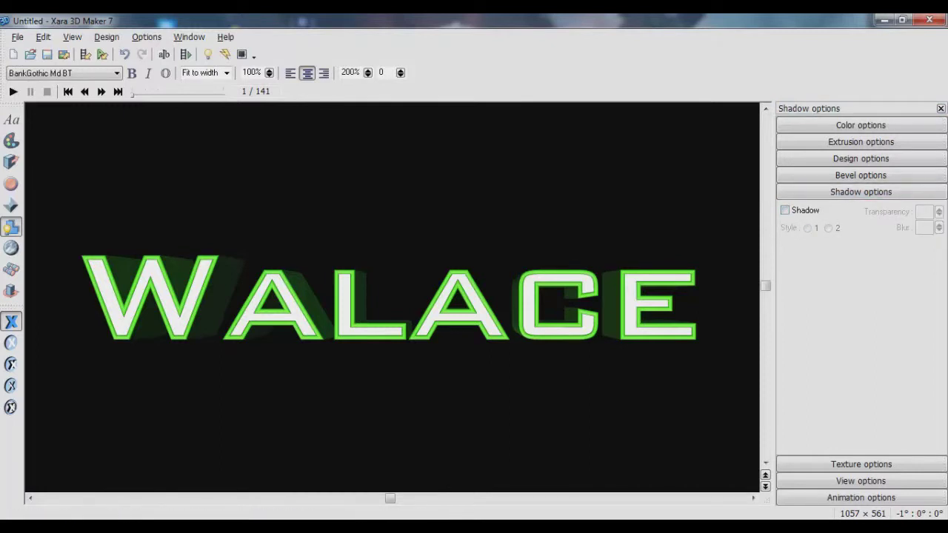
pyautogui.click(11, 290)
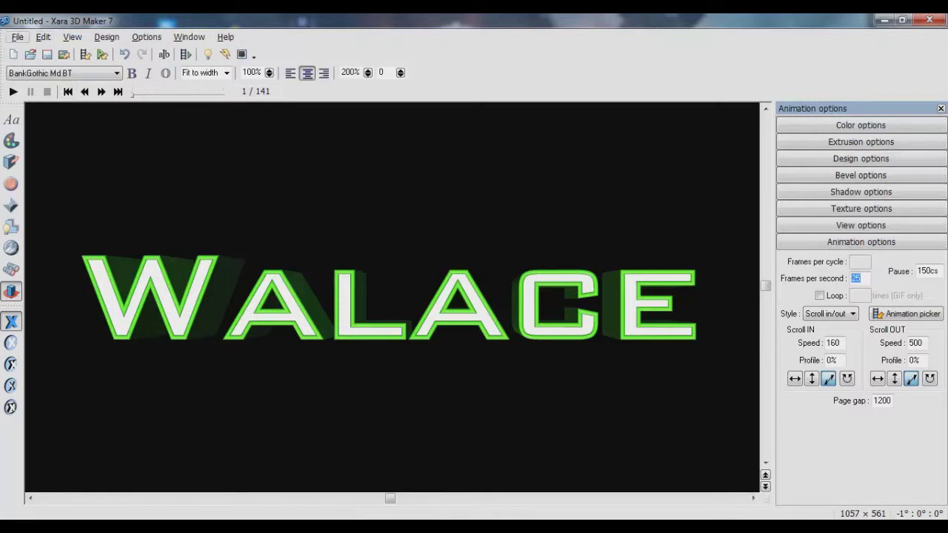
pyautogui.click(17, 36)
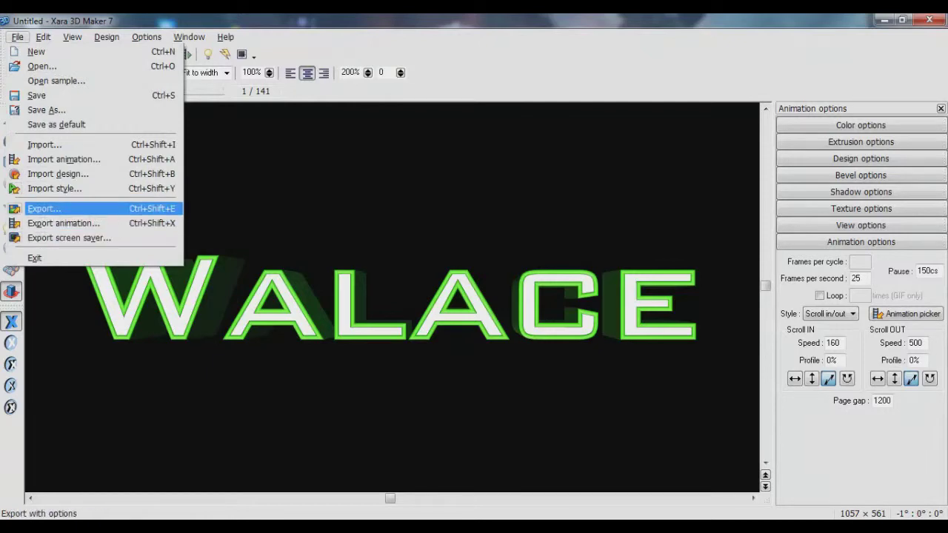
# - Export the WALACE 3D text from Xara as a transparent GIF named 'walace3d' to the desktop
pyautogui.click(44, 208)
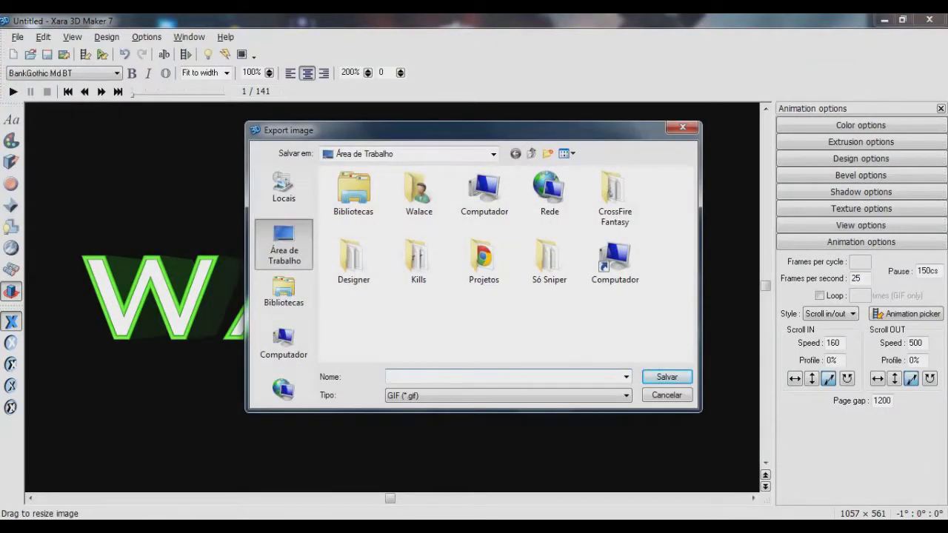
pyautogui.write('walace3d')
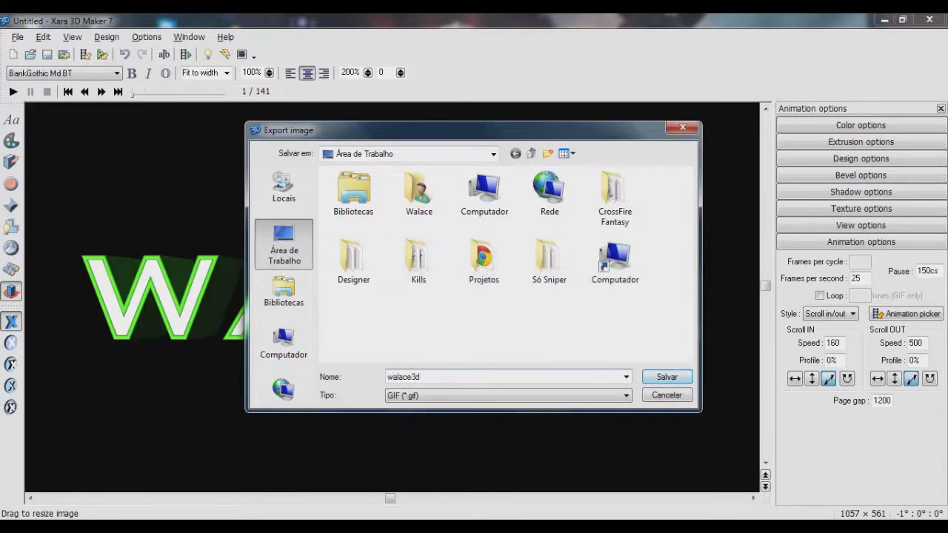
pyautogui.click(667, 376)
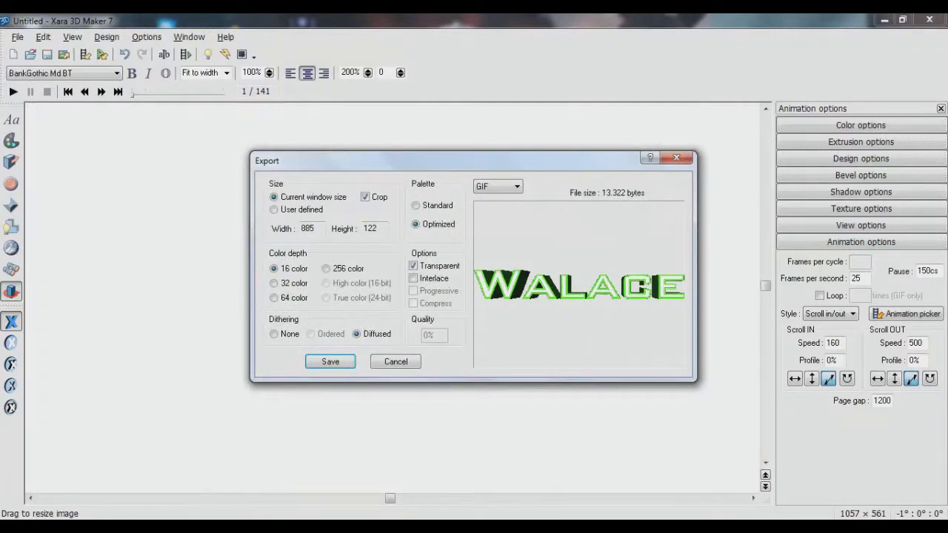
pyautogui.click(330, 361)
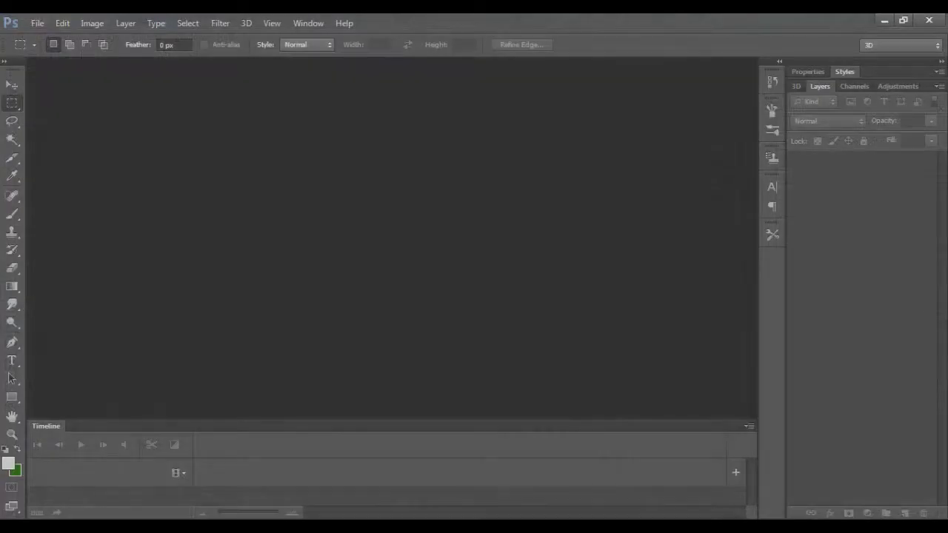
# - Open walace3d.gif from the desktop (Área de Trabalho) in Photoshop
pyautogui.click(37, 23)
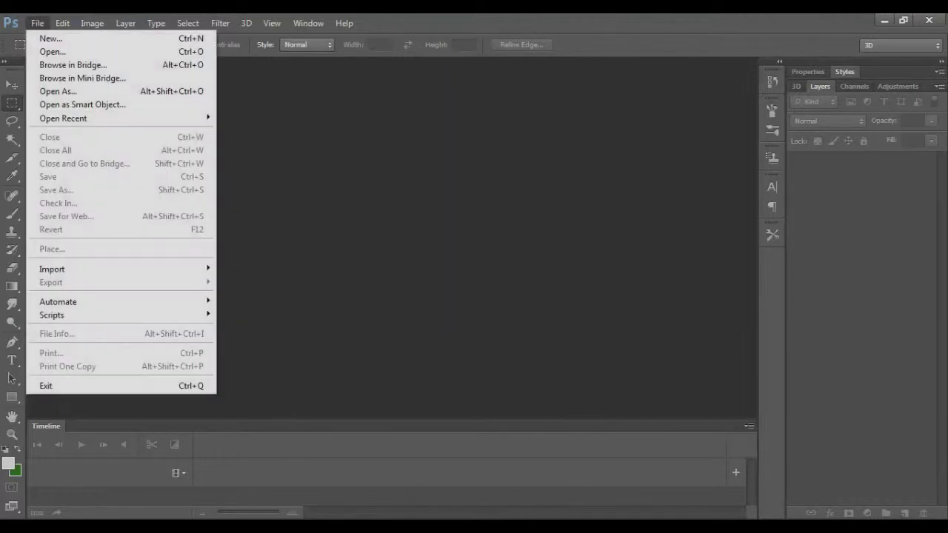
pyautogui.click(52, 51)
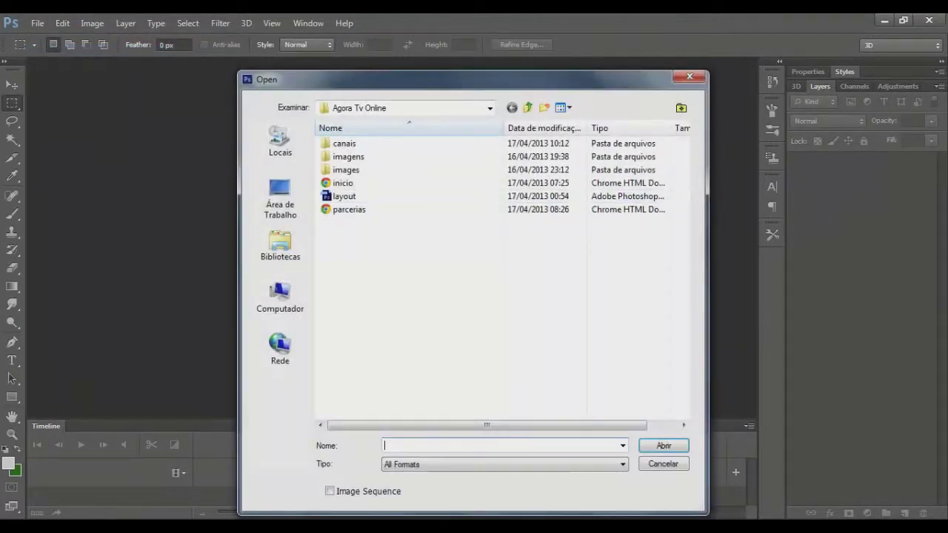
pyautogui.click(280, 199)
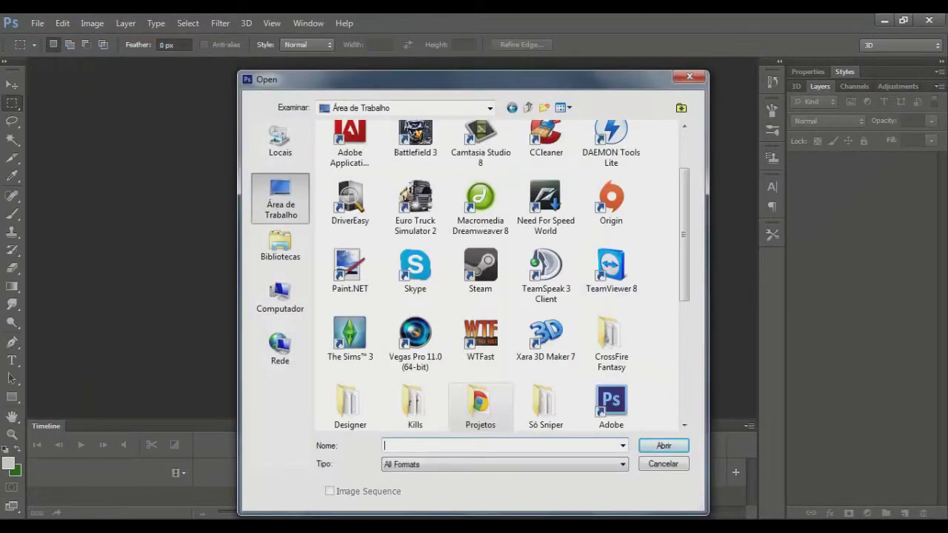
pyautogui.scroll(-3, 502, 273)
pyautogui.scroll(-2, 502, 274)
pyautogui.doubleClick(610, 340)
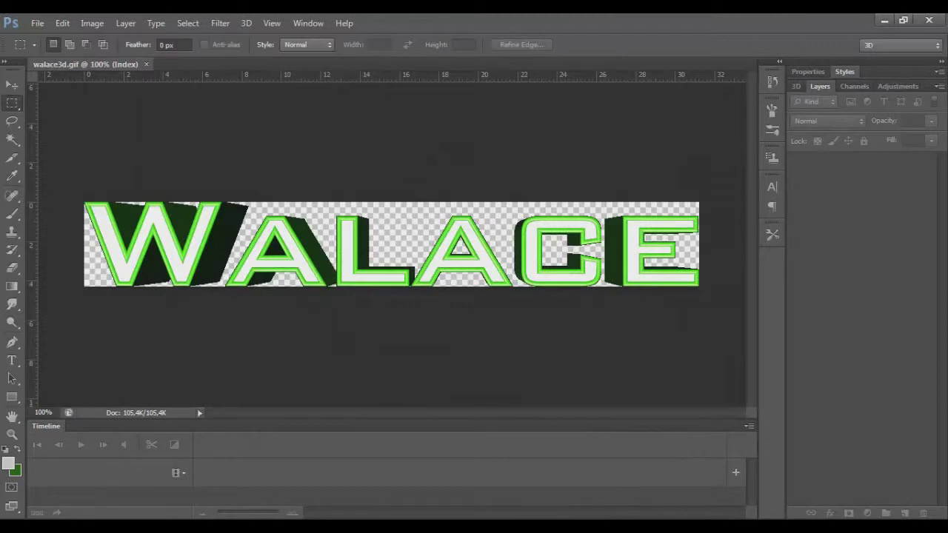
pyautogui.click(37, 23)
# - Create a new 600 × 600 pixel document, then return to it from walace3d.gif
pyautogui.click(42, 37)
pyautogui.click(445, 201)
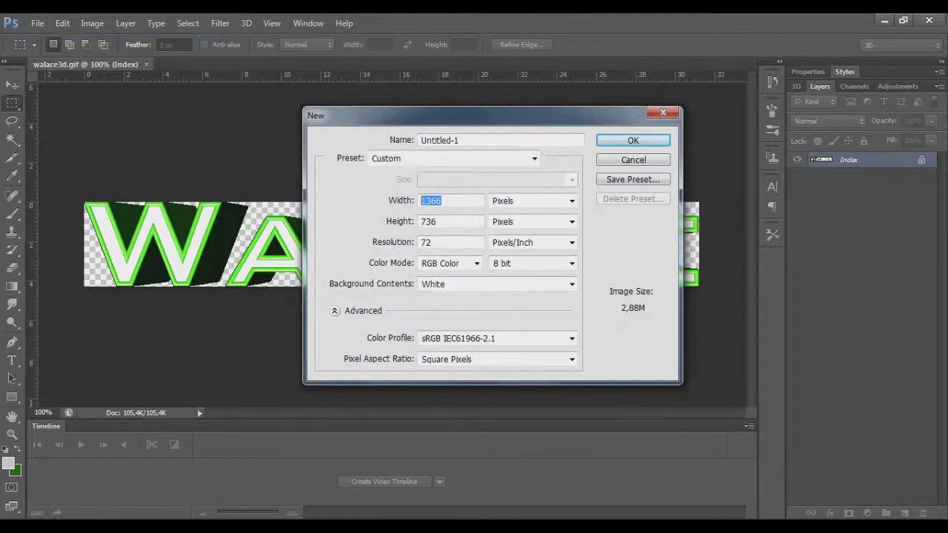
pyautogui.press('Tab')
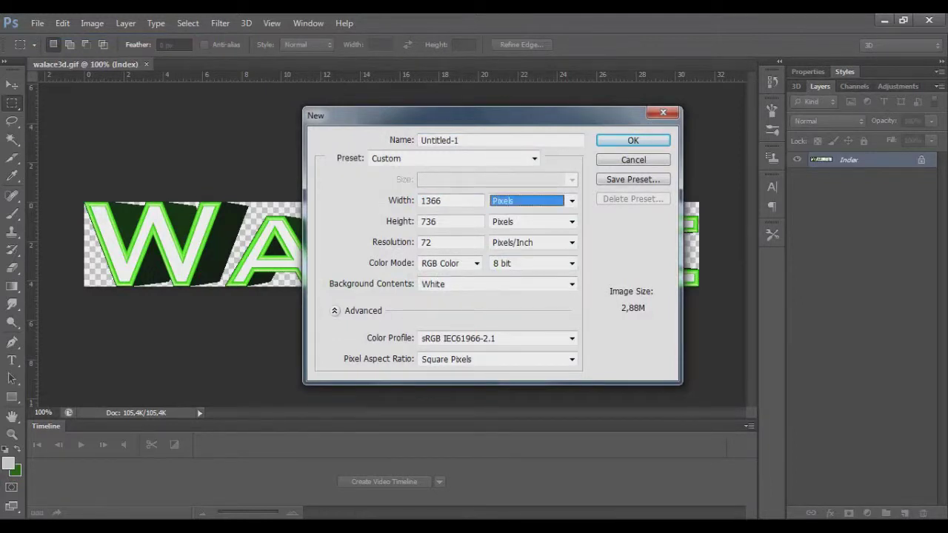
pyautogui.hotkey('shift', 'Tab')
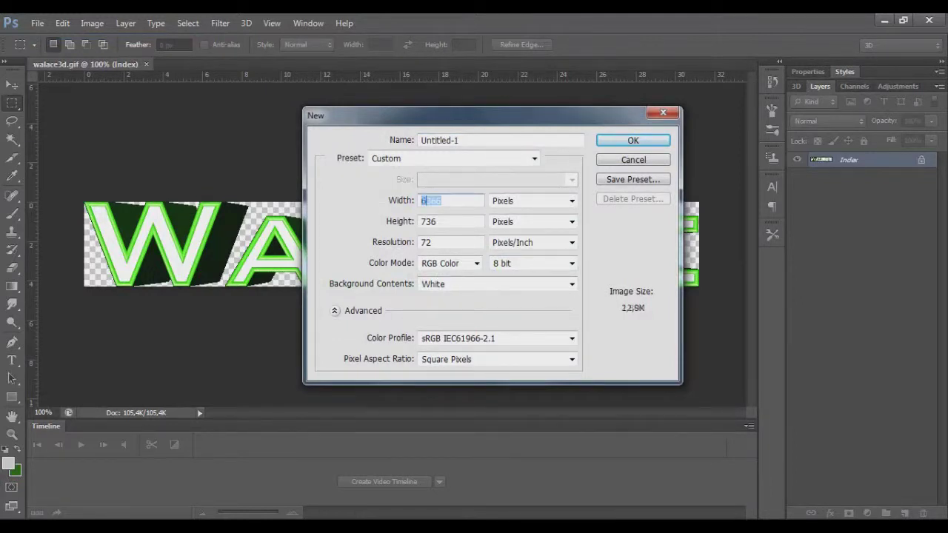
pyautogui.write('6000')
pyautogui.press('Tab')
pyautogui.hotkey('shift', 'Tab')
pyautogui.write('00')
pyautogui.press('Tab')
pyautogui.press('Tab')
pyautogui.write('6')
pyautogui.press('Return')
pyautogui.hotkey('ctrl', 'Tab')
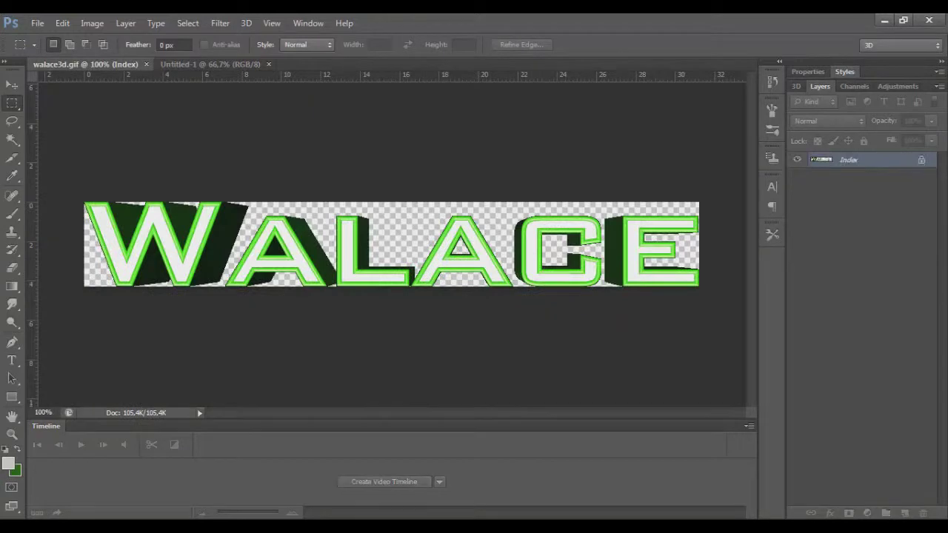
pyautogui.hotkey('ctrl', 'Tab')
# - Paste the WALACE image as a new layer and shift it slightly left
pyautogui.hotkey('ctrl', 'v')
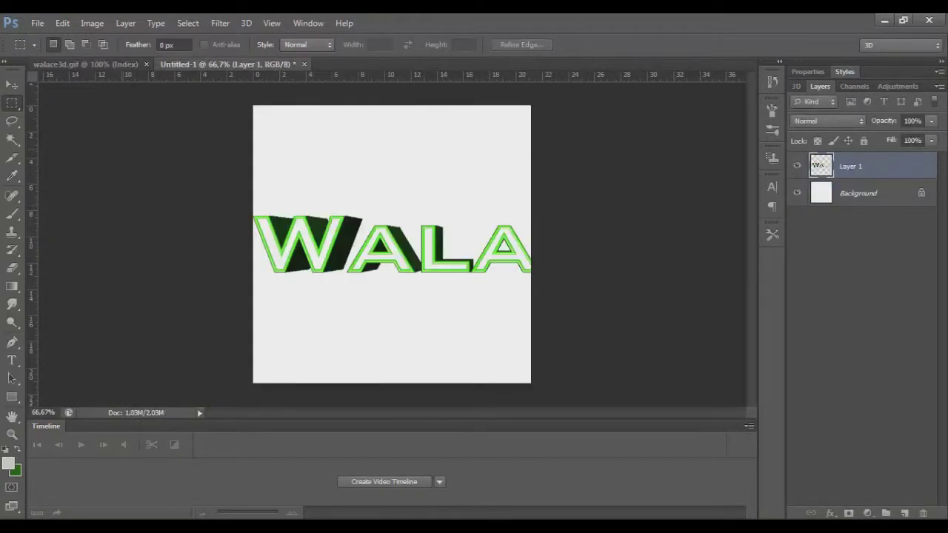
pyautogui.press('v')
pyautogui.moveTo(398, 219); pyautogui.dragTo(359, 226)
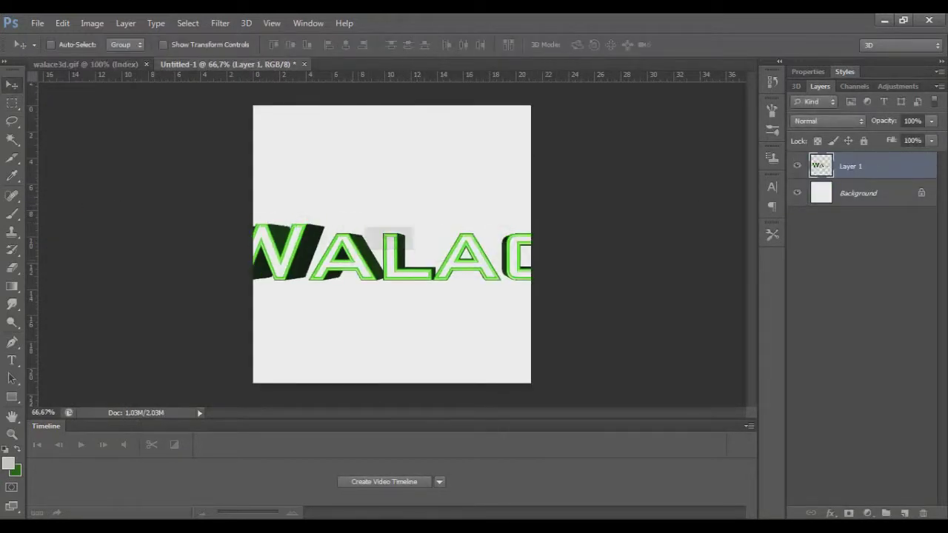
# - Fill the Background layer with a near-black foreground colour
pyautogui.click(859, 193)
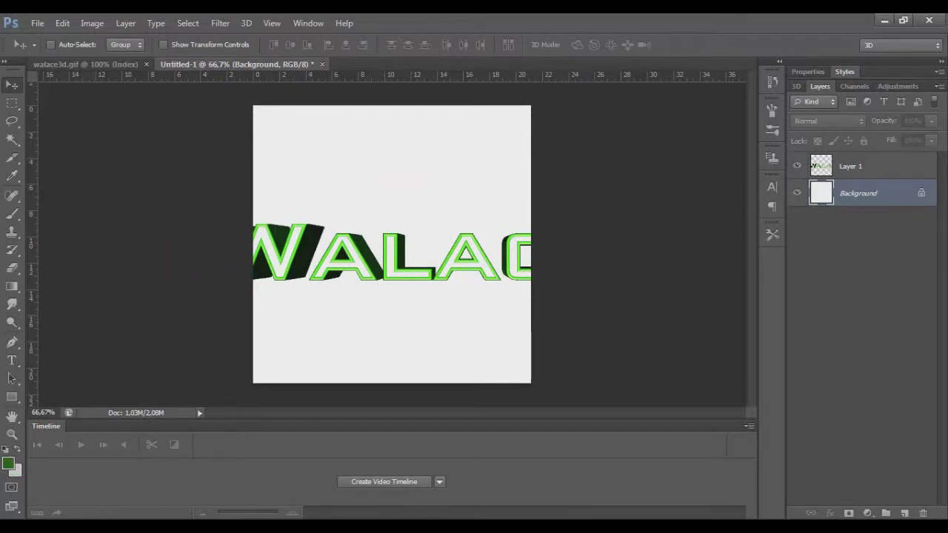
pyautogui.click(9, 464)
pyautogui.click(543, 265)
pyautogui.press('Return')
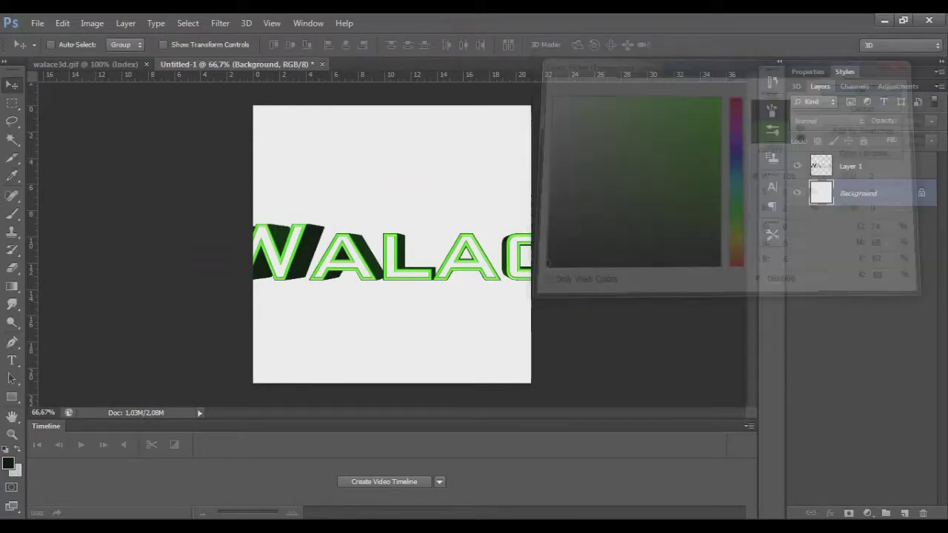
pyautogui.hotkey('alt', 'BackSpace')
# - Scale Layer 1's WALACE text down proportionally and position it within the canvas
pyautogui.click(859, 166)
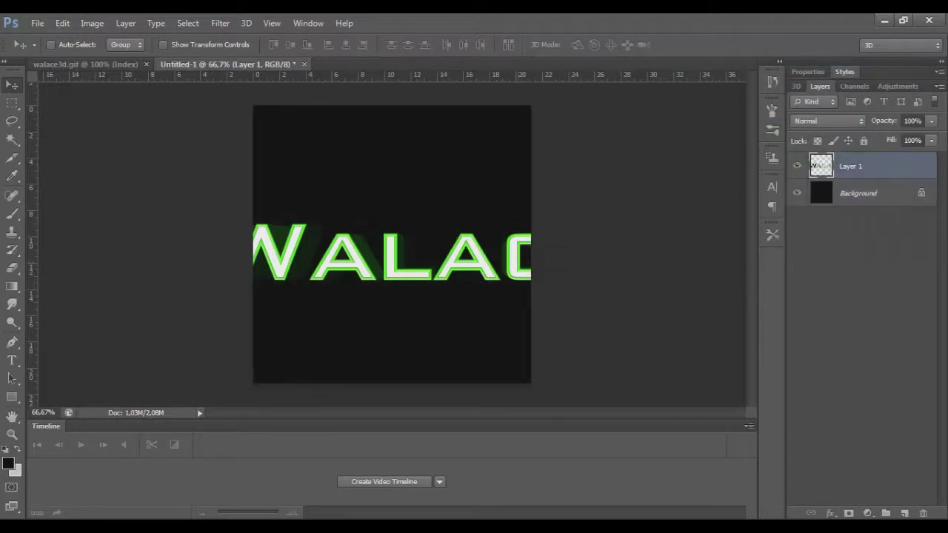
pyautogui.hotkey('ctrl', 't')
pyautogui.moveTo(624, 224)
pyautogui.keyDown('shift'); pyautogui.mouseDown()
pyautogui.moveTo(490, 242)
pyautogui.moveTo(520, 176)
pyautogui.mouseUp(); pyautogui.keyUp('shift')
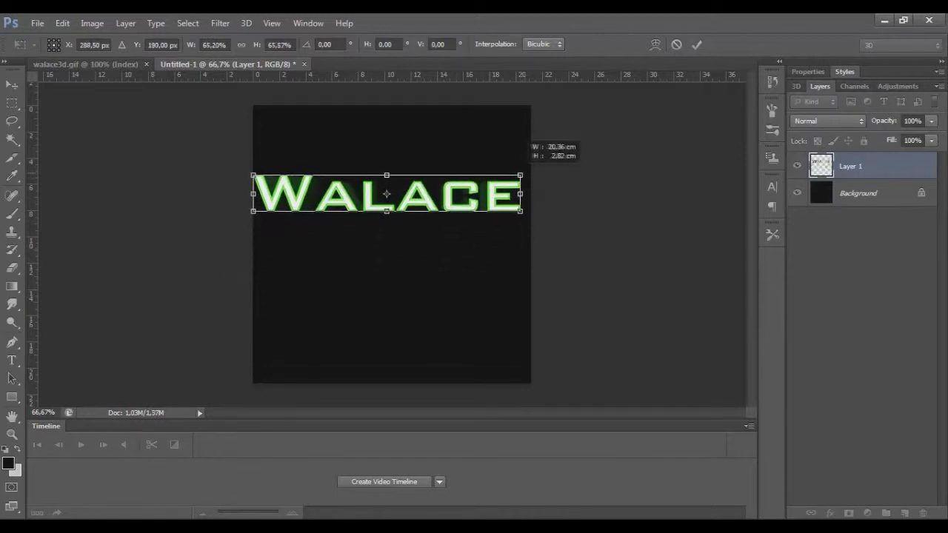
pyautogui.keyDown('shift'); pyautogui.moveTo(519, 175); pyautogui.dragTo(521, 213); pyautogui.keyUp('shift')
pyautogui.press('Return')
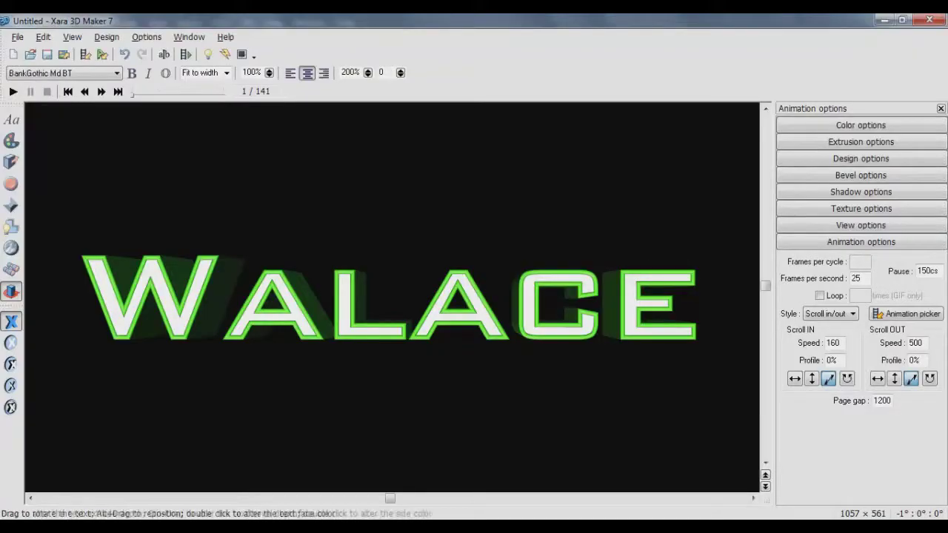
# - Replace the Xara 3D text WALACE with 'Tutoriais', keeping the green outline
pyautogui.click(12, 120)
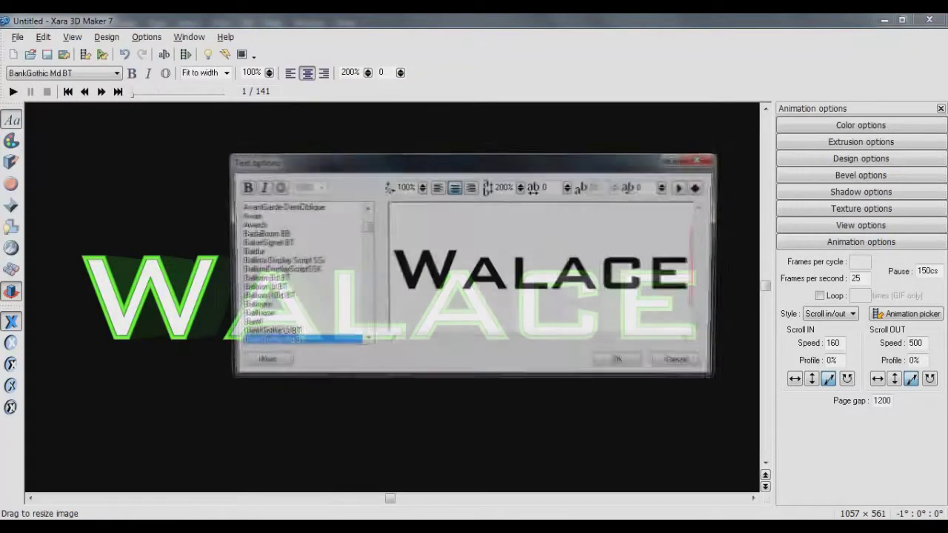
pyautogui.hotkey('ctrl', 'a')
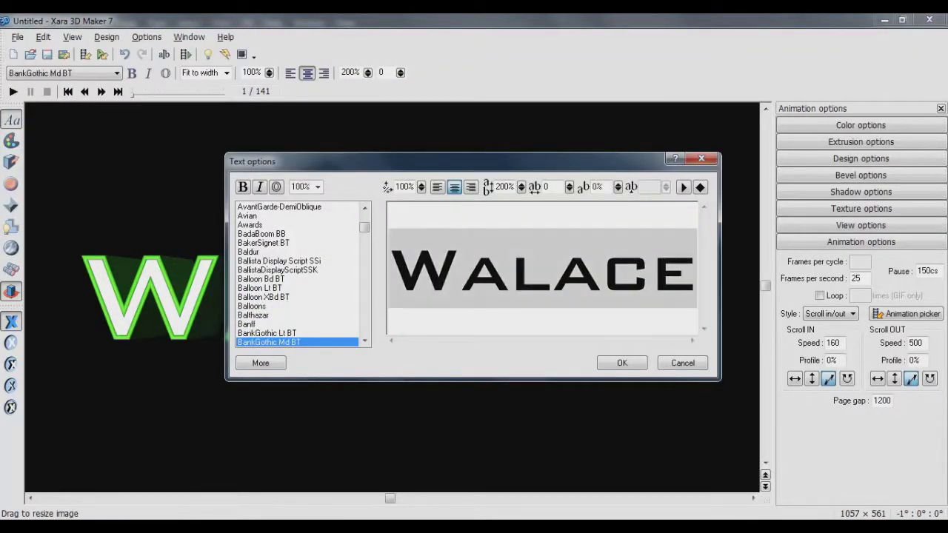
pyautogui.write('Tutior')
pyautogui.press('BackSpace')
pyautogui.press('BackSpace')
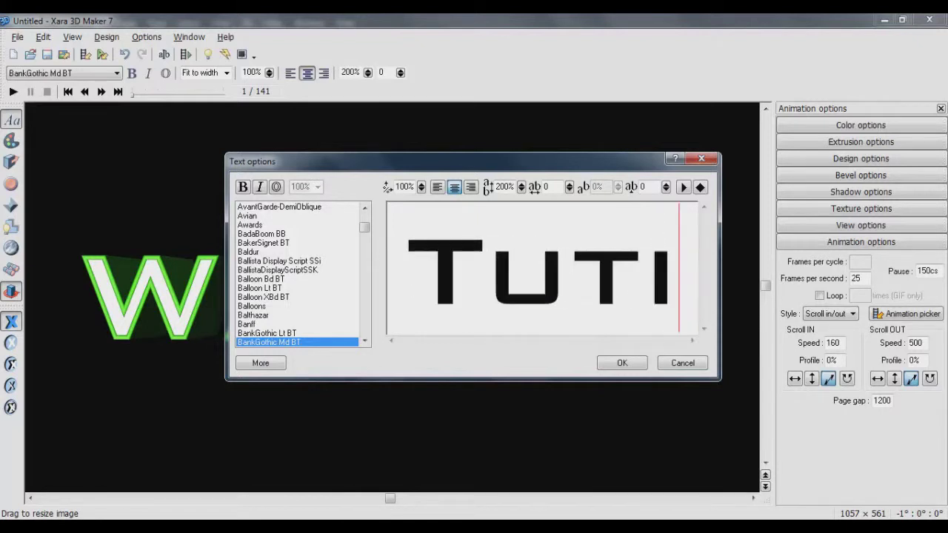
pyautogui.write('ru')
pyautogui.press('BackSpace')
pyautogui.press('BackSpace')
pyautogui.press('BackSpace')
pyautogui.write('ir')
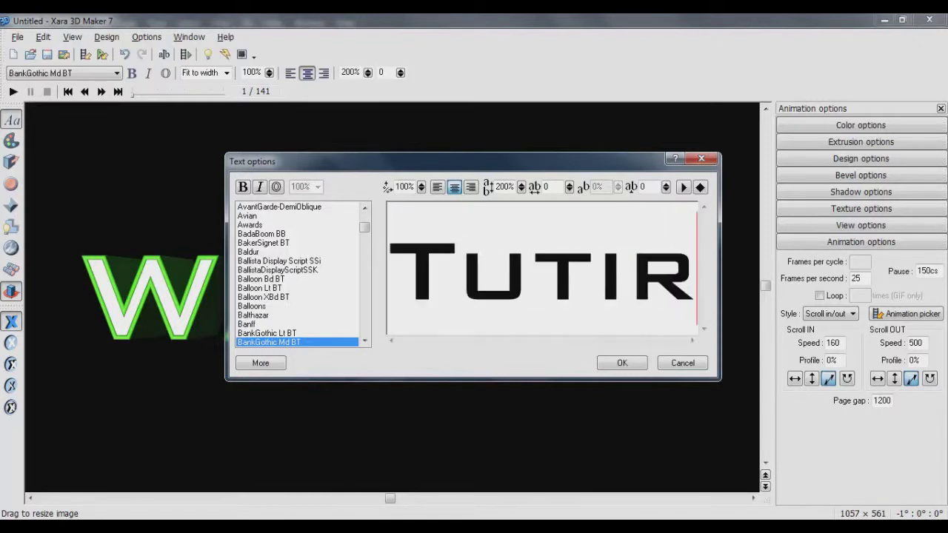
pyautogui.press('BackSpace')
pyautogui.press('BackSpace')
pyautogui.write('oriais')
pyautogui.press('Return')
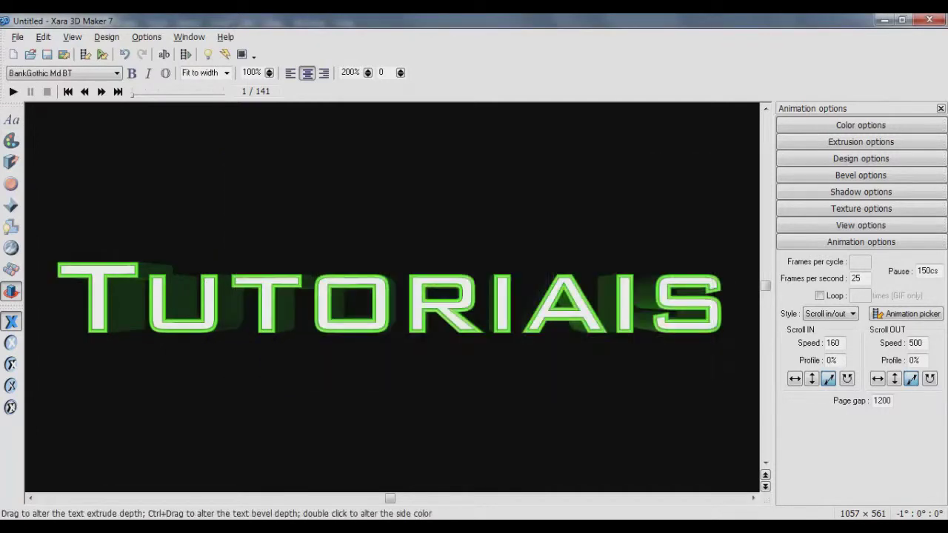
pyautogui.hotkey('alt', 'f')
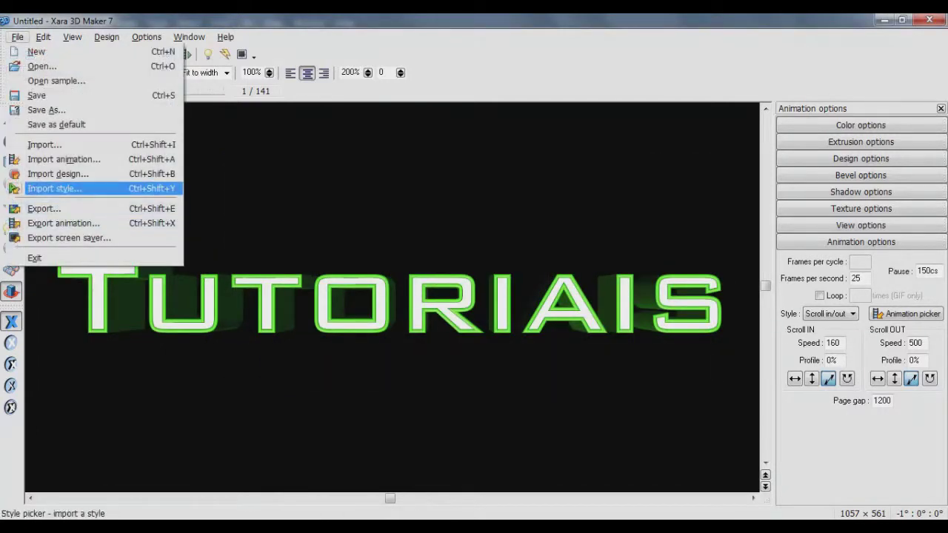
# - Export the Tutoriais 3D text as a transparent GIF named 'tutoriais'
pyautogui.press('Return')
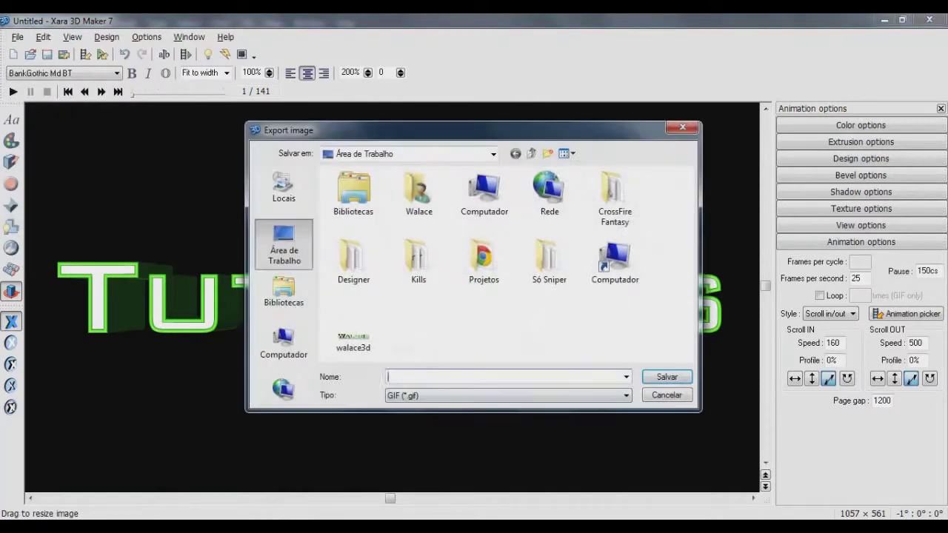
pyautogui.write('tutoriais')
pyautogui.press('Return')
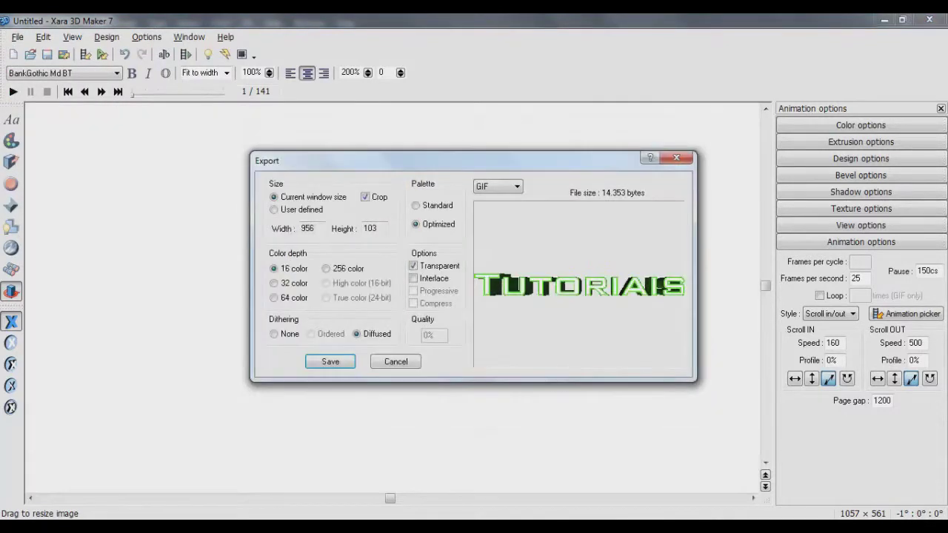
pyautogui.press('Return')
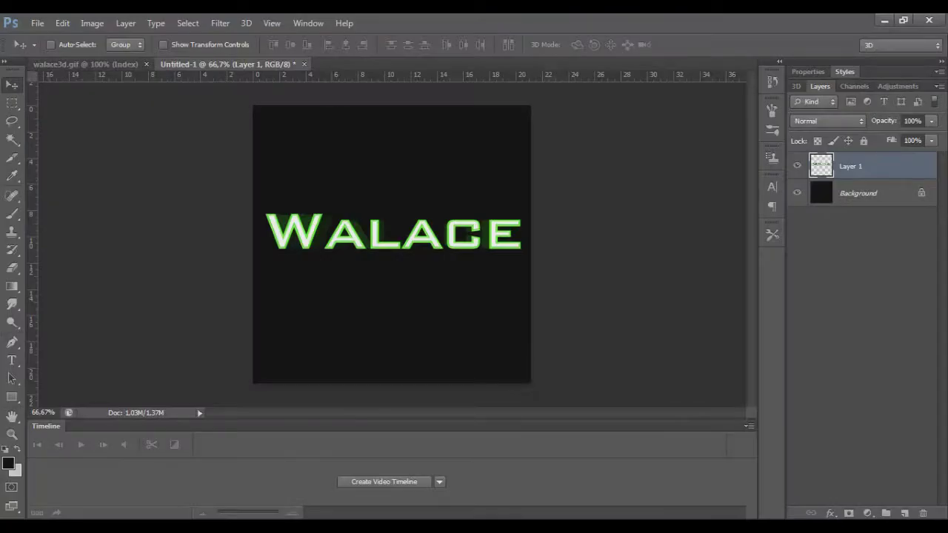
# - Open tutoriais.gif from the desktop in Photoshop
pyautogui.click(37, 23)
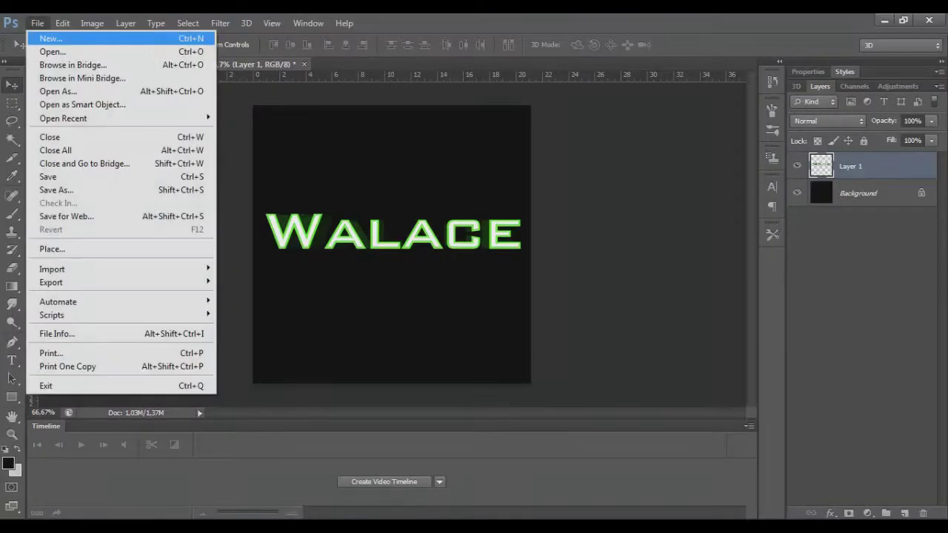
pyautogui.click(45, 49)
pyautogui.scroll(-5, 496, 281)
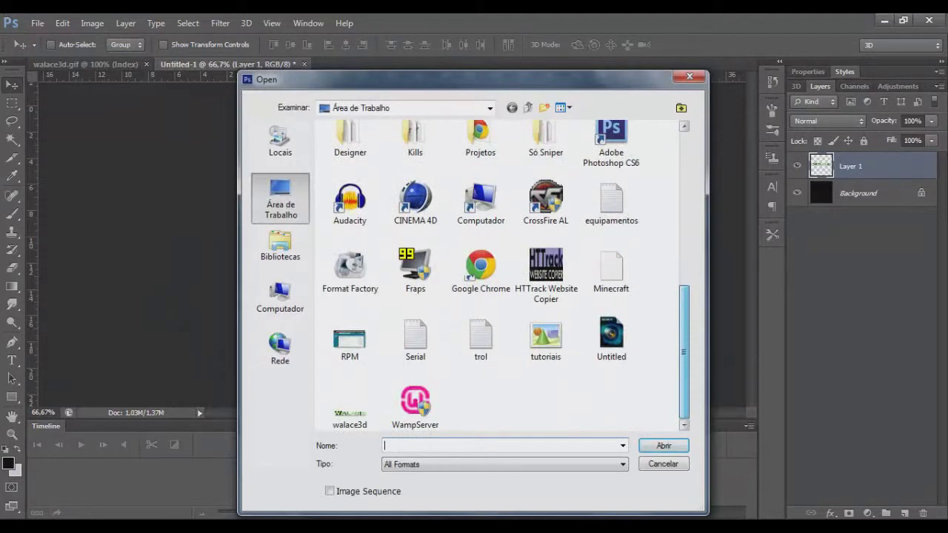
pyautogui.doubleClick(544, 337)
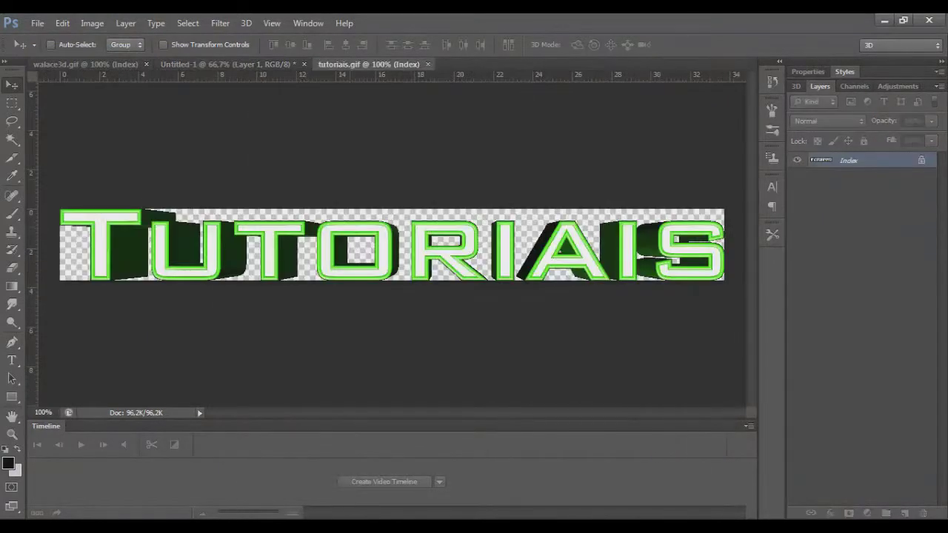
# - Drag TUTORIAIS into the WALACE document as Layer 2, scale to about 51% beneath WALACE
pyautogui.moveTo(370, 244)
pyautogui.mouseDown()
pyautogui.moveTo(460, 237)
pyautogui.moveTo(368, 301)
pyautogui.mouseUp()
pyautogui.hotkey('ctrl', 't')
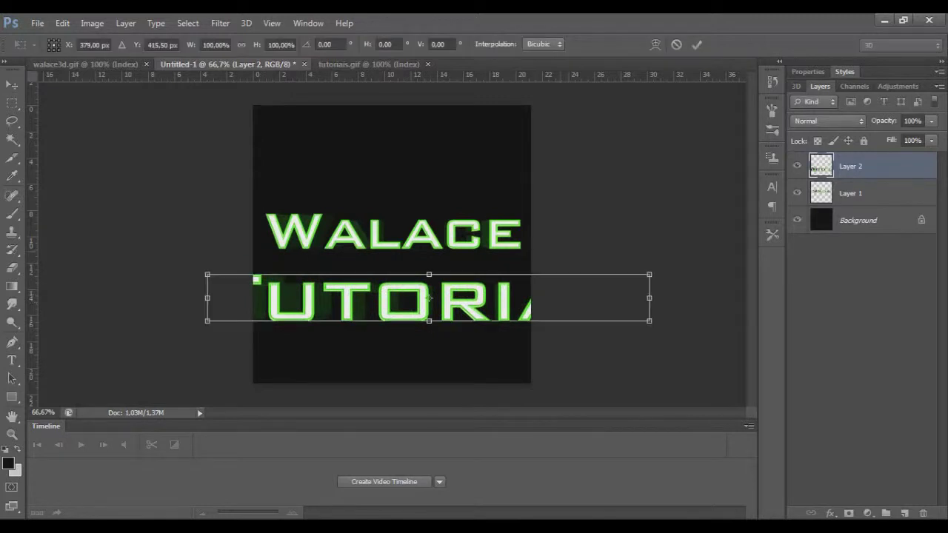
pyautogui.moveTo(649, 274)
pyautogui.mouseDown()
pyautogui.moveTo(433, 297)
pyautogui.moveTo(437, 307)
pyautogui.moveTo(518, 256)
pyautogui.mouseUp()
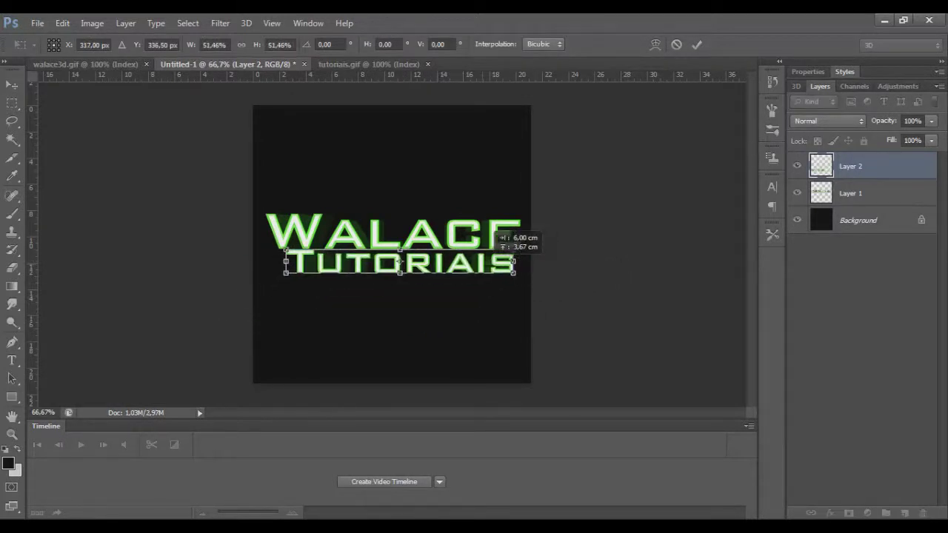
pyautogui.press('Return')
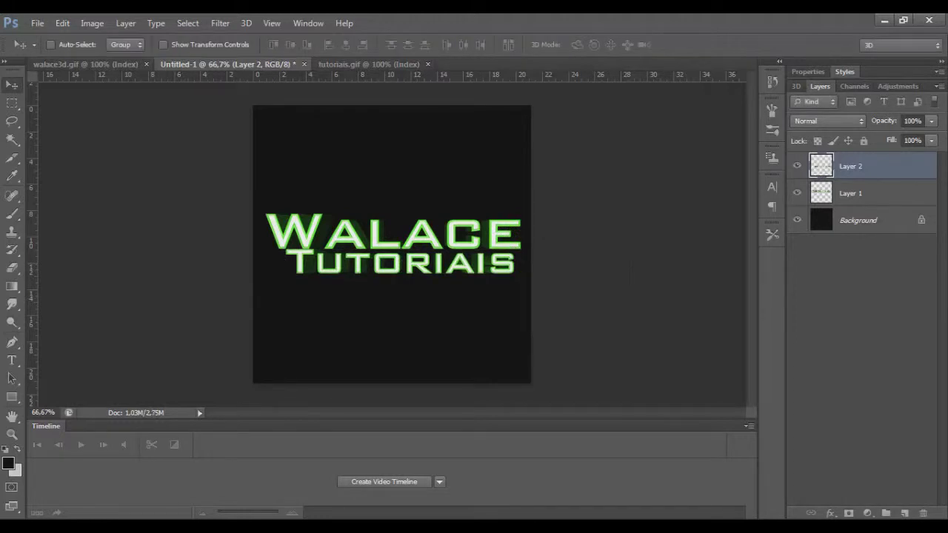
# - Add a Threshold adjustment layer, then delete it
pyautogui.click(867, 513)
pyautogui.click(829, 461)
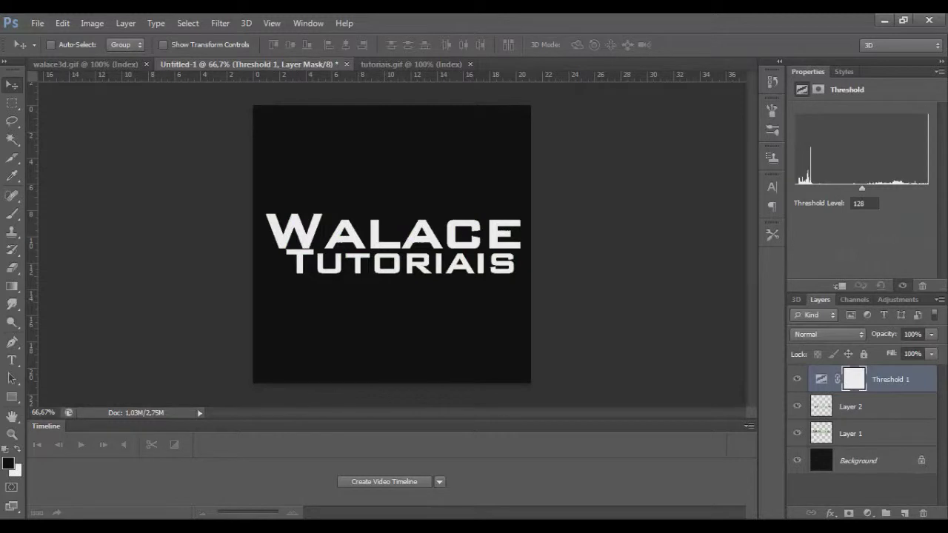
pyautogui.press('Delete')
# - Add a Gradient Map adjustment layer using the Black, White gradient preset
pyautogui.click(867, 513)
pyautogui.click(858, 493)
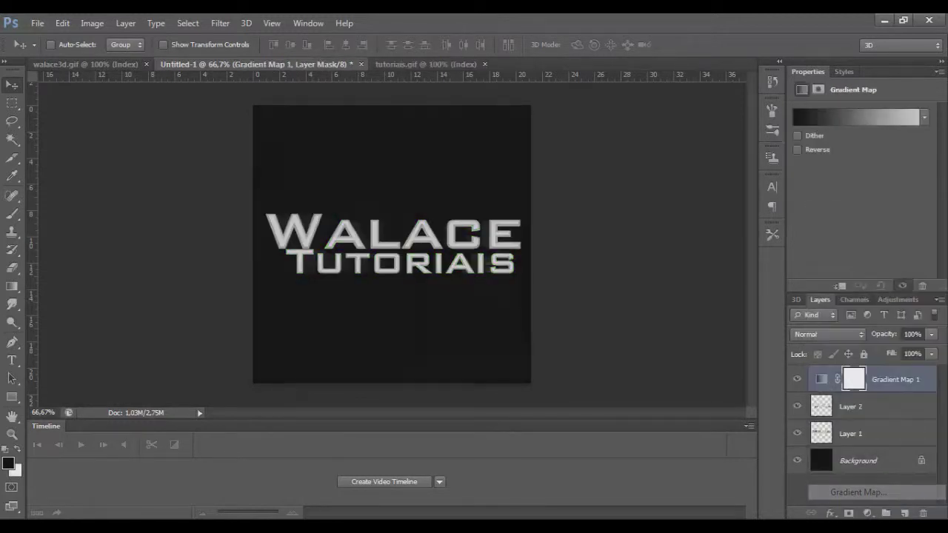
pyautogui.click(856, 117)
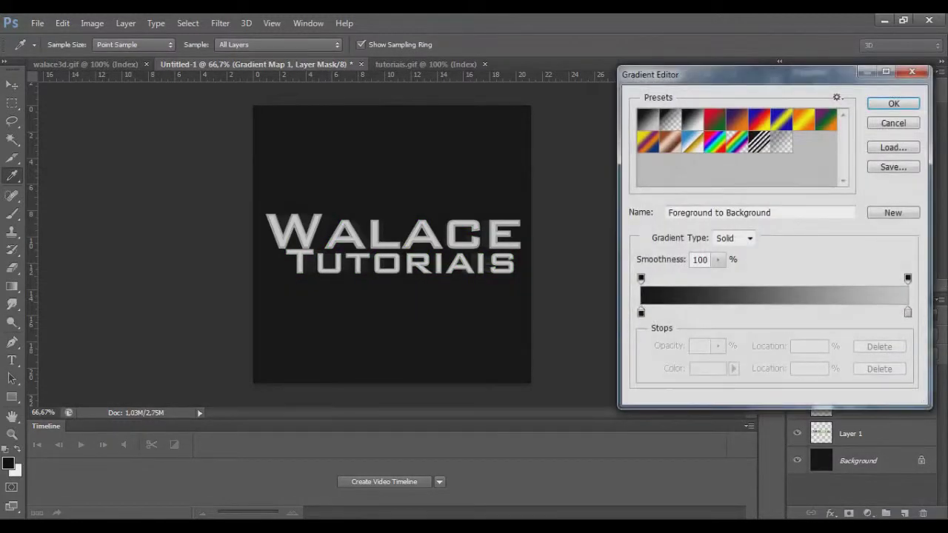
pyautogui.click(737, 118)
pyautogui.click(759, 119)
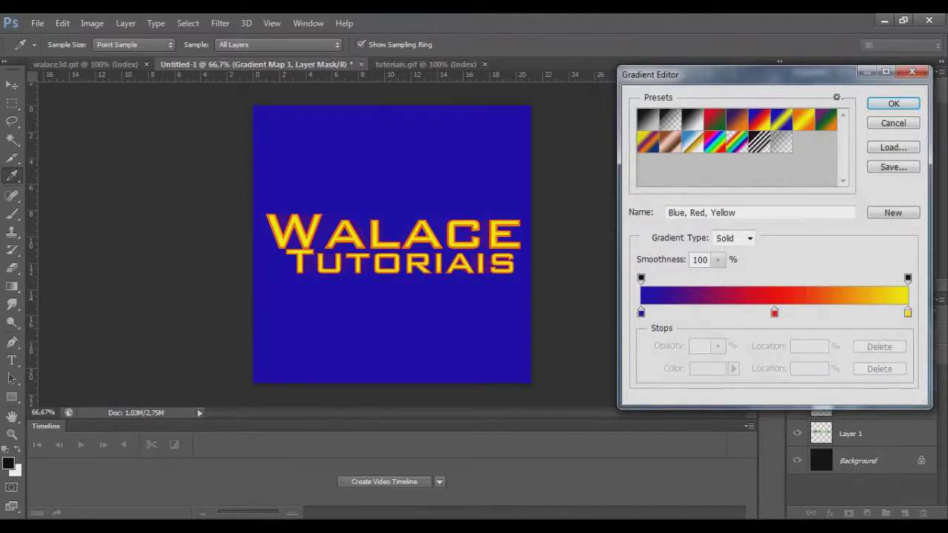
pyautogui.click(826, 119)
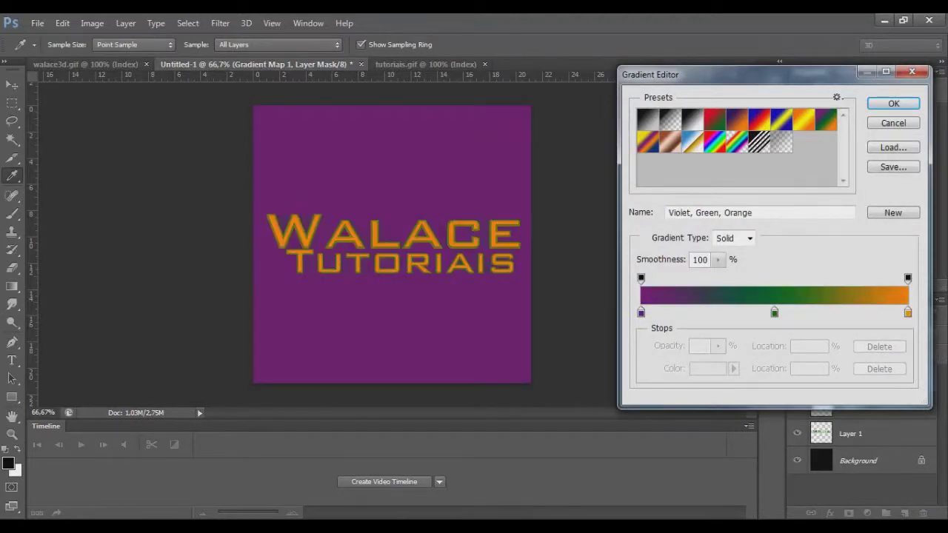
pyautogui.click(692, 119)
pyautogui.press('Return')
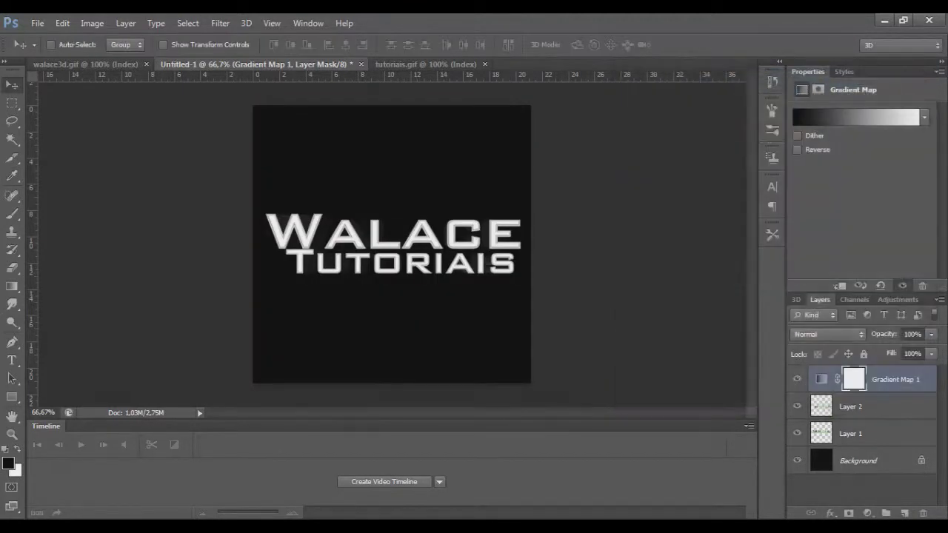
pyautogui.click(827, 334)
# - Set Gradient Map 1 to Luminosity and add a Levels layer with black input 12
pyautogui.click(822, 365)
pyautogui.click(866, 512)
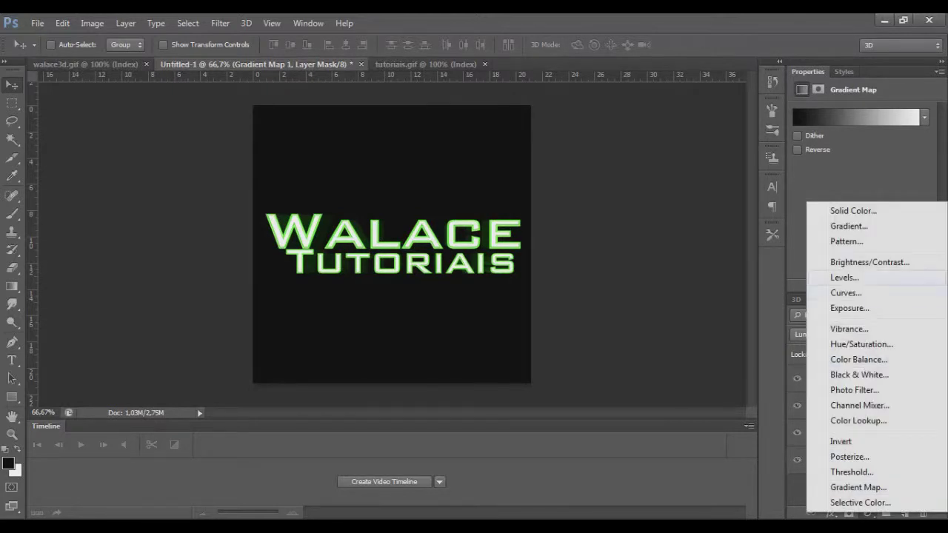
pyautogui.click(844, 277)
pyautogui.moveTo(813, 214); pyautogui.dragTo(818, 214)
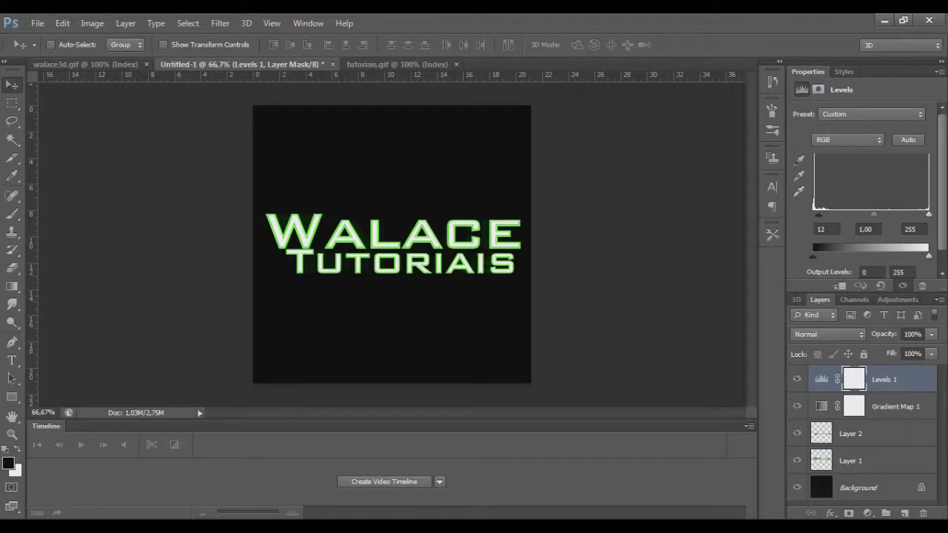